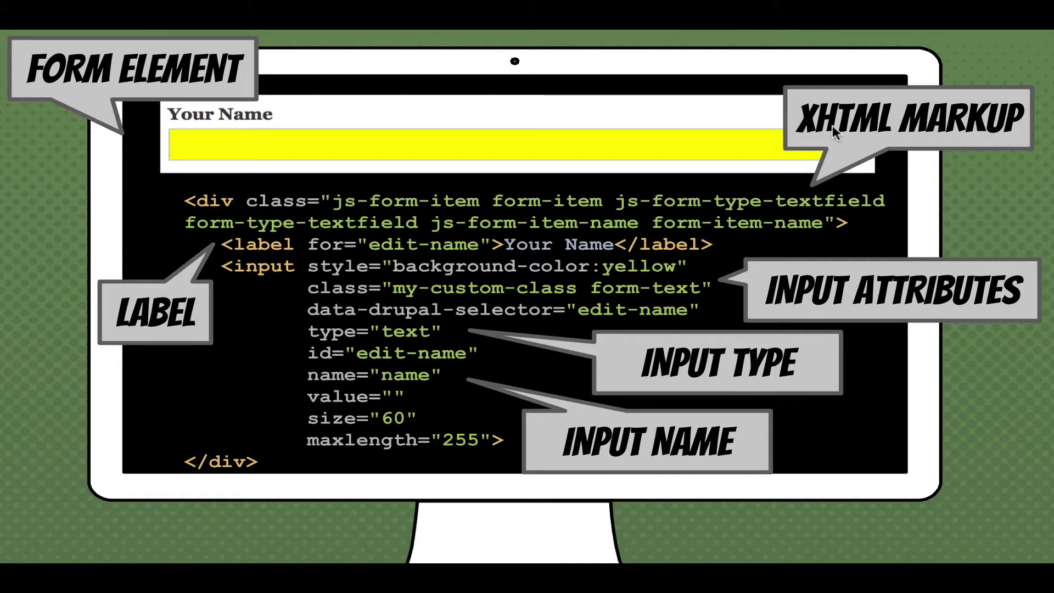
Advance the slideshow to the annotated form element XHTML markup slide.
mouse_move(702, 410)
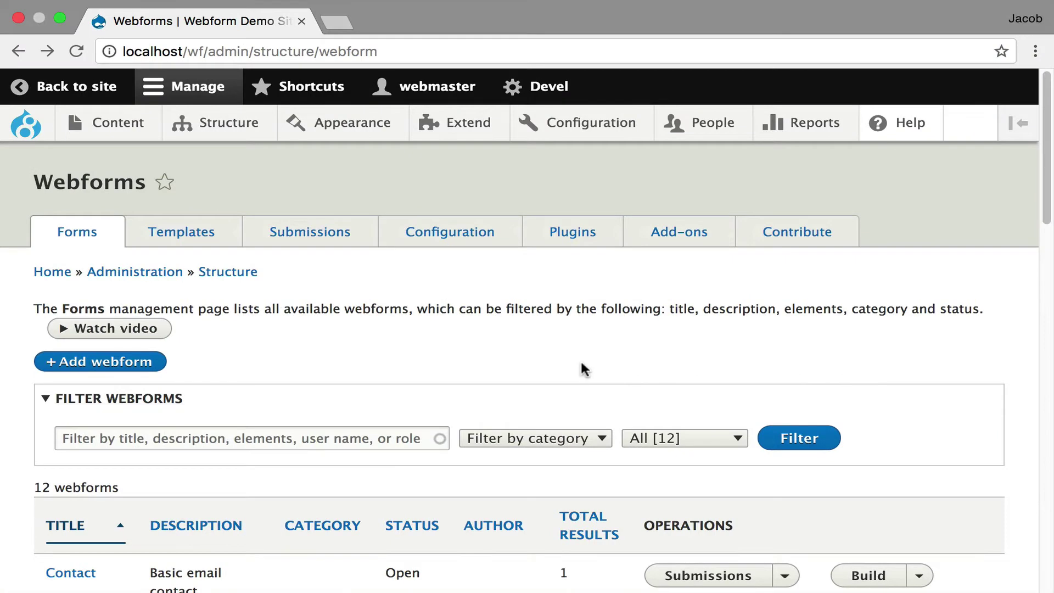
Open the Contact webform's Build page and browse the Select an element list, closing it without adding anything.
scroll(582, 369, "down", 3)
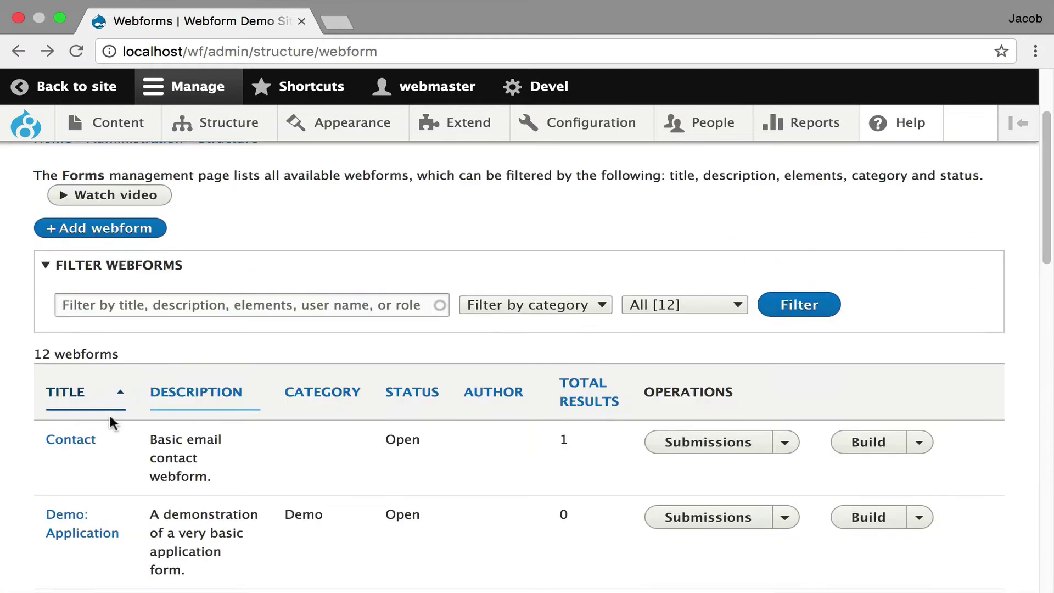
left_click(66, 442)
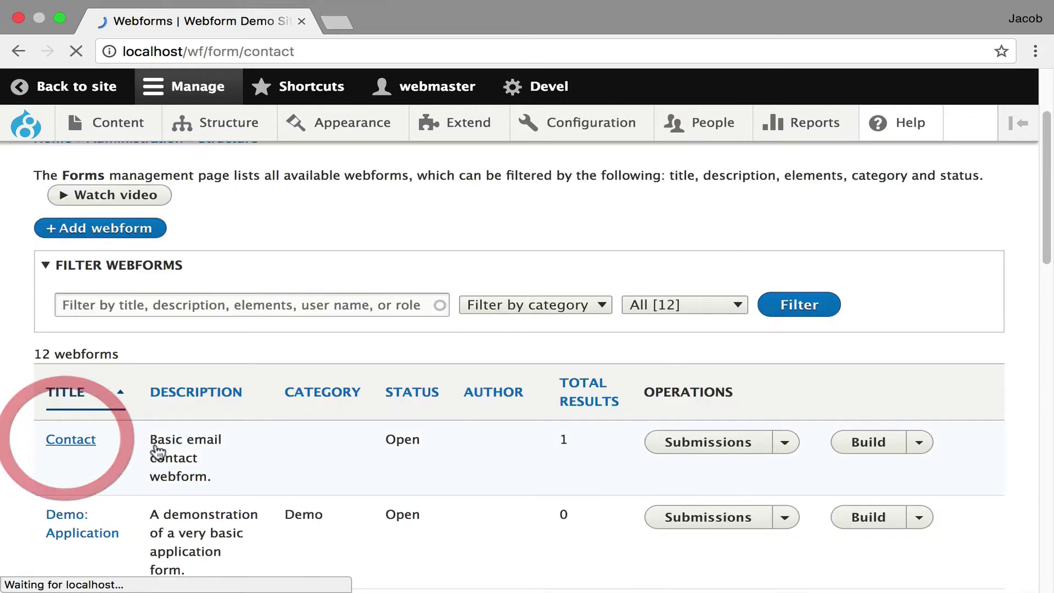
scroll(451, 400, "down", 5)
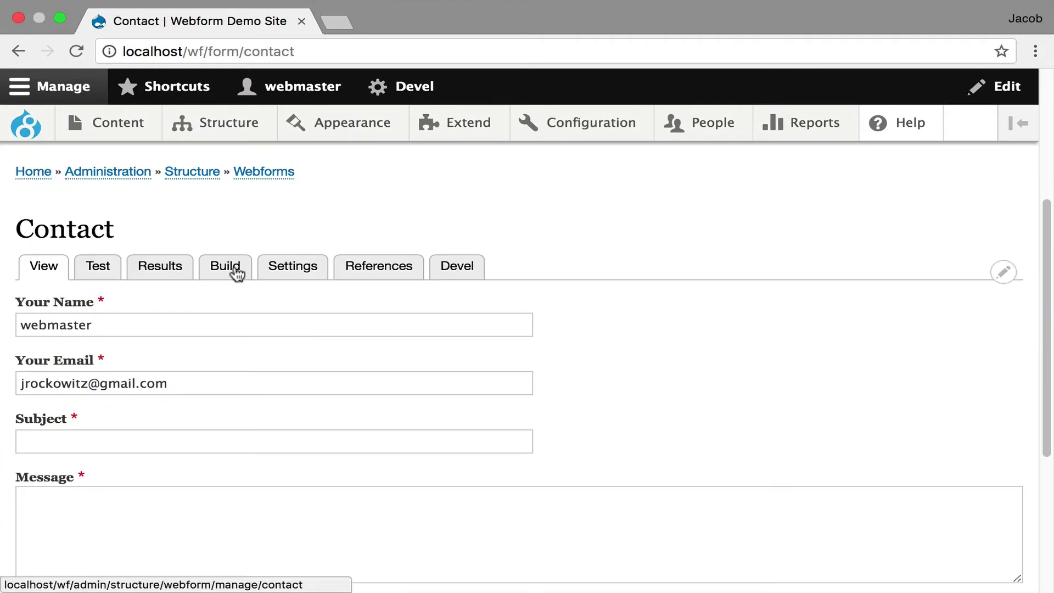
left_click(230, 268)
scroll(560, 289, "down", 1)
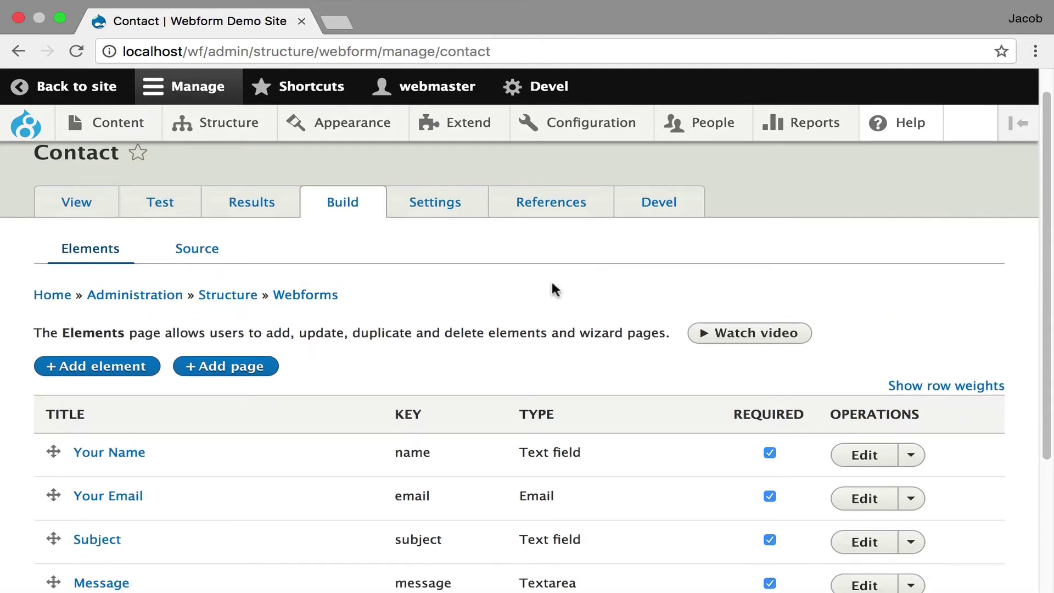
left_click(117, 366)
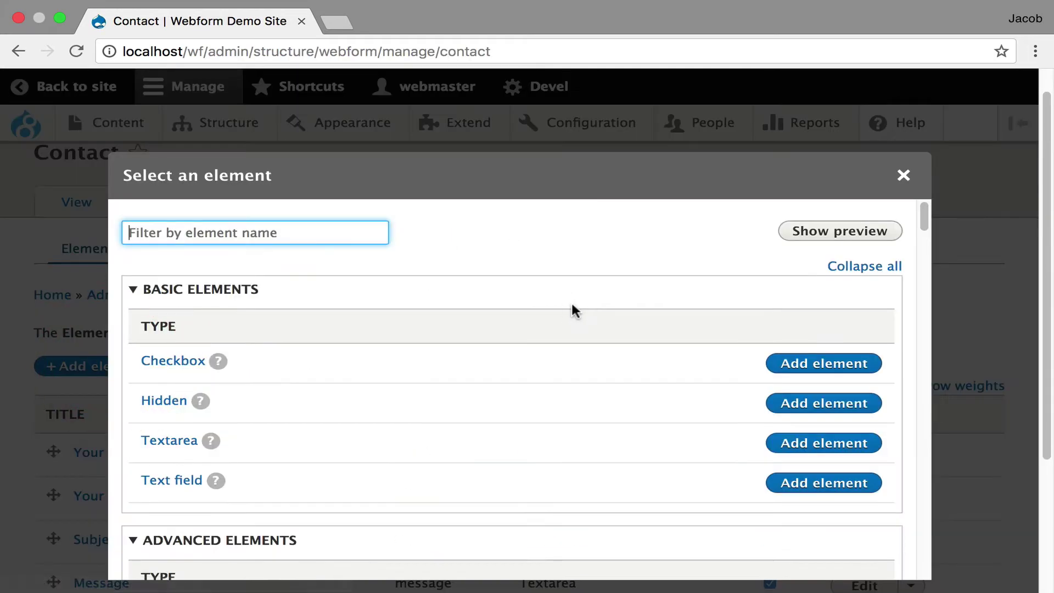
scroll(573, 308, "down", 5)
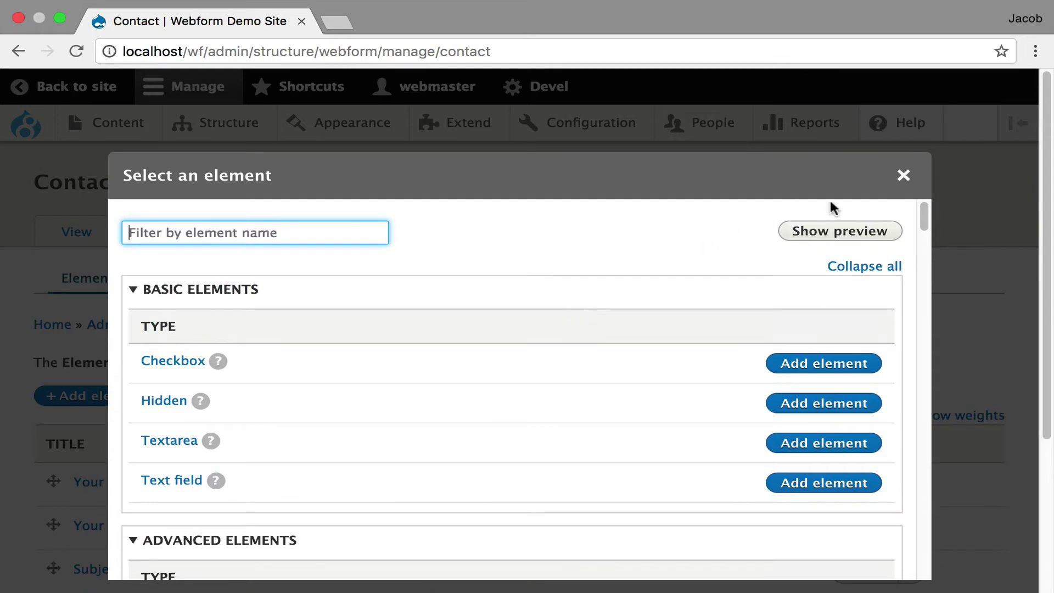
left_click(902, 175)
left_click(866, 486)
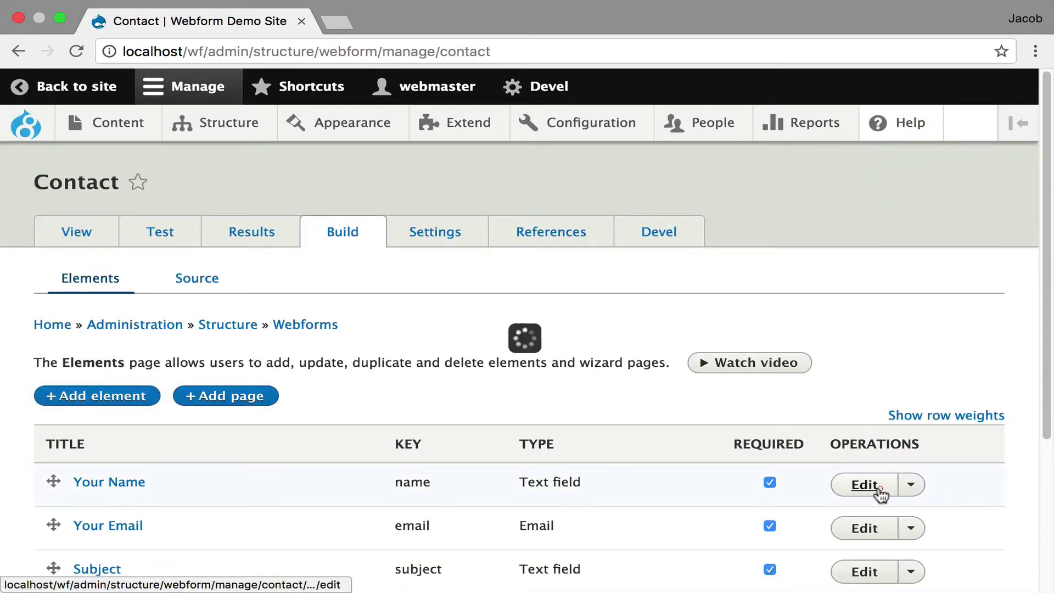
scroll(683, 240, "down", 2)
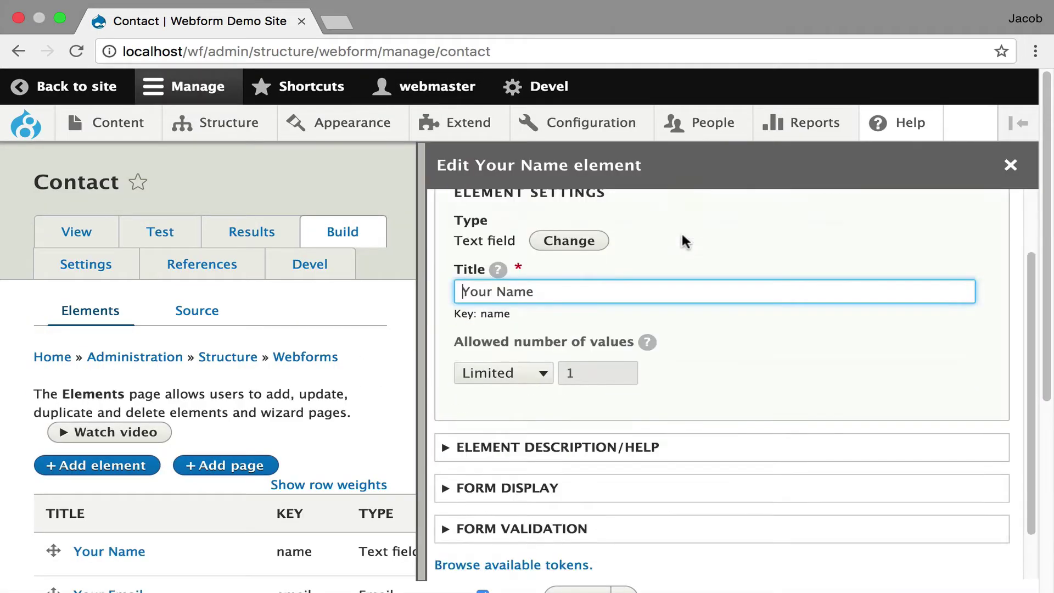
left_click(443, 447)
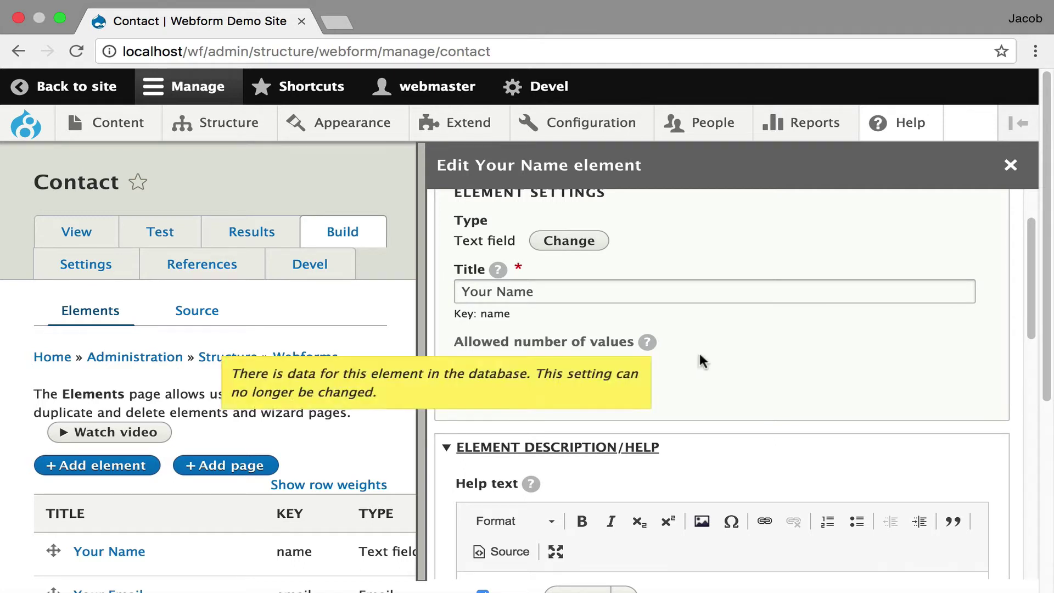
scroll(682, 335, "down", 1)
scroll(722, 362, "down", 5)
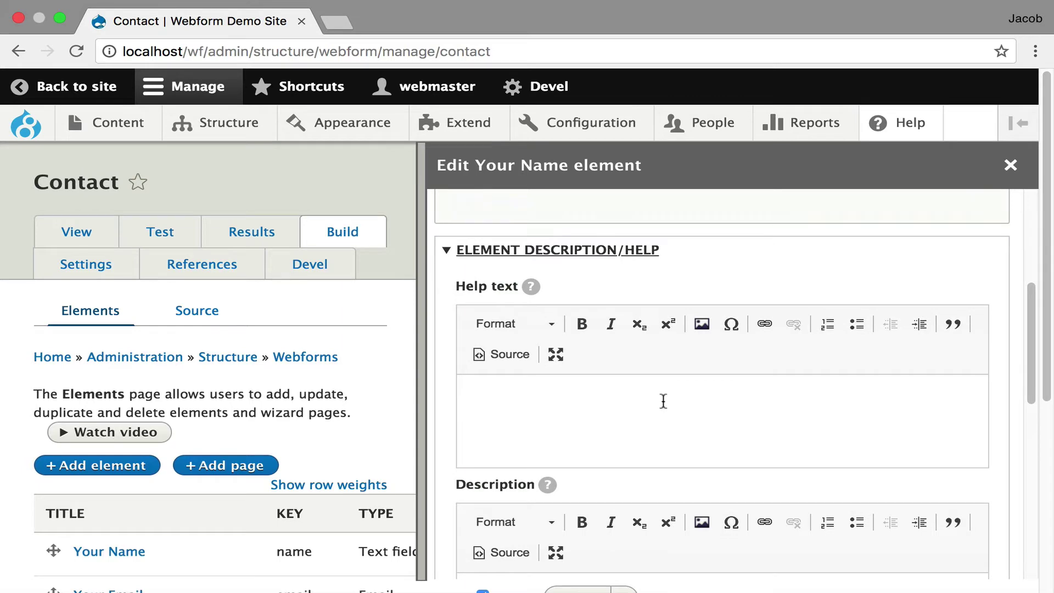
scroll(663, 401, "up", 5)
Add a Text field element to Contact titled 'textfield', keeping allowed values at Limited.
left_click(1010, 164)
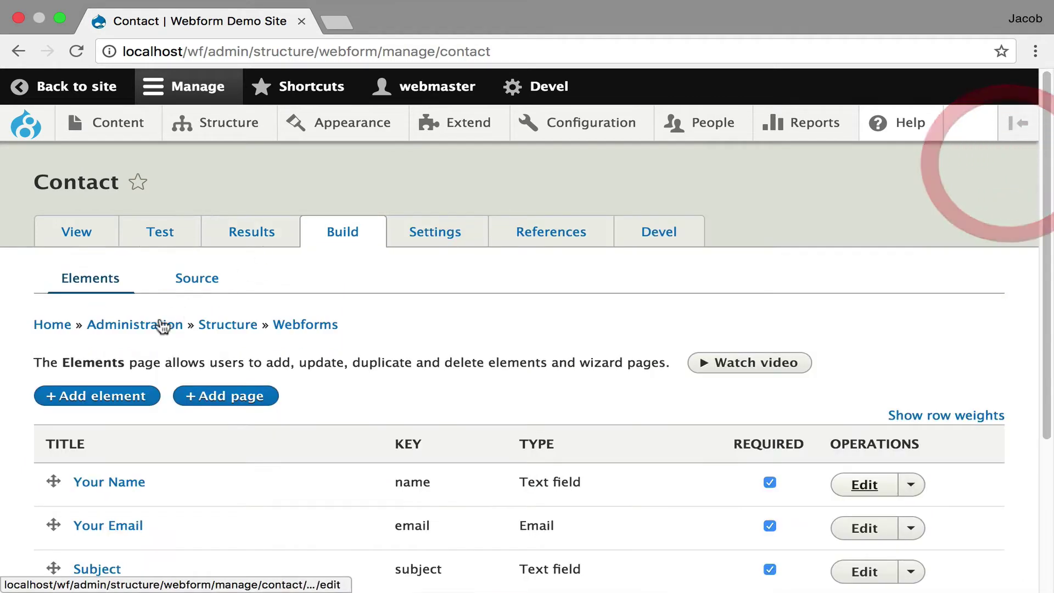
left_click(96, 395)
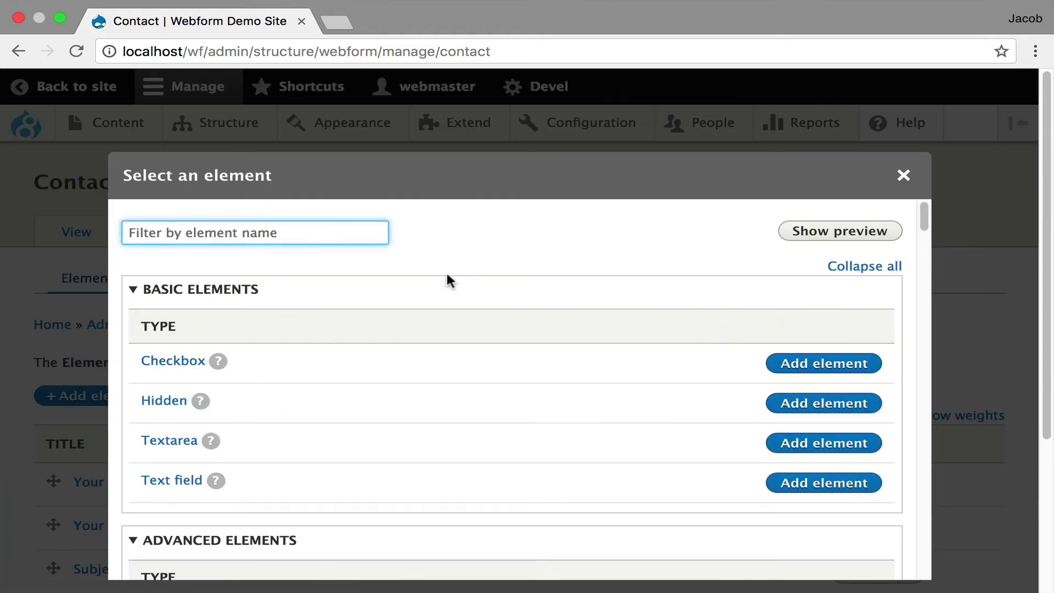
left_click(170, 482)
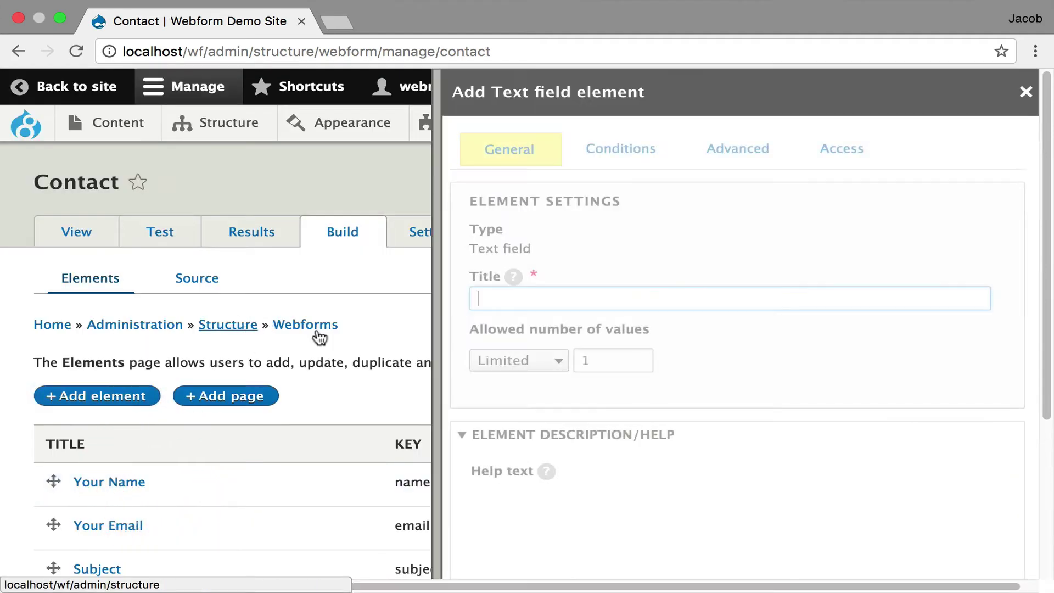
type("text")
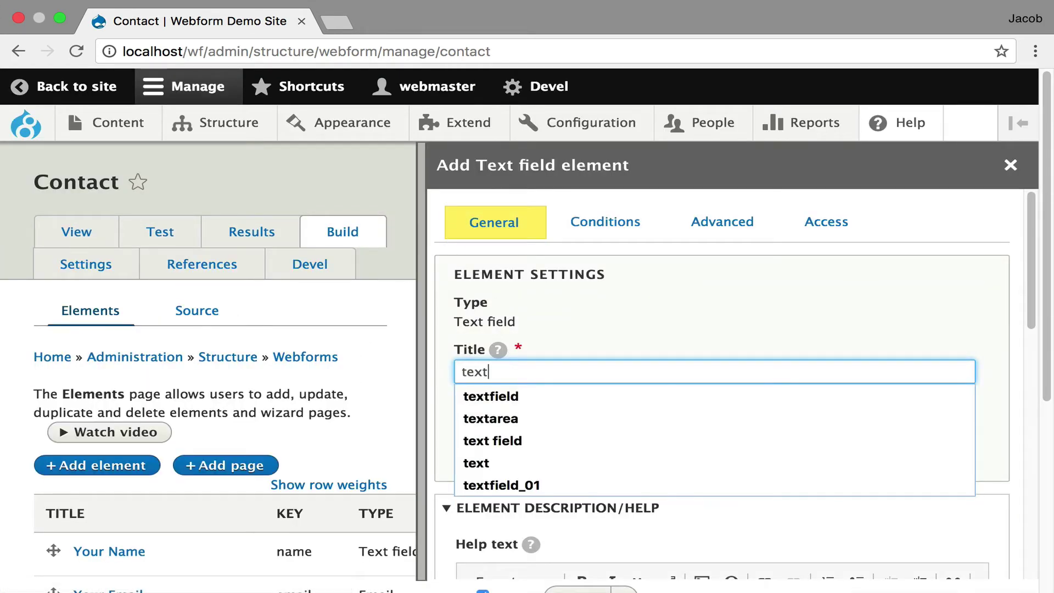
type("field")
scroll(597, 331, "down", 5)
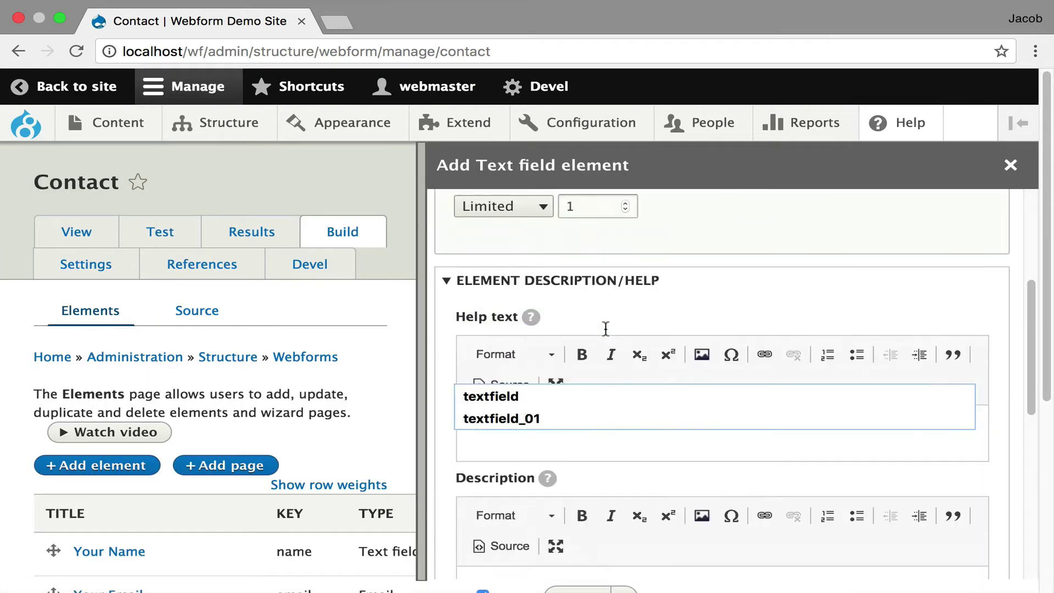
scroll(617, 302, "up", 2)
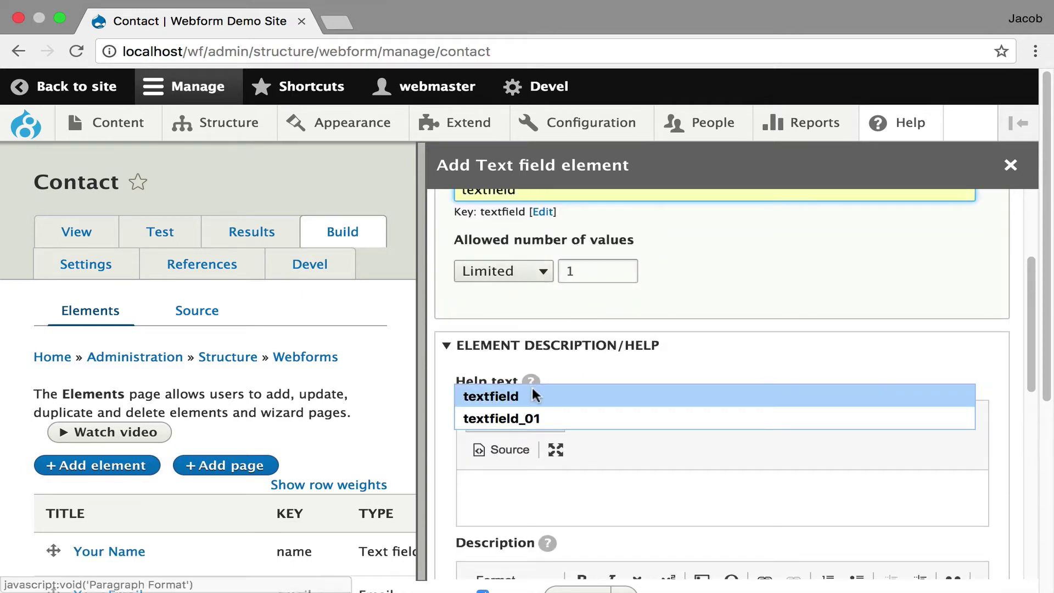
left_click(521, 271)
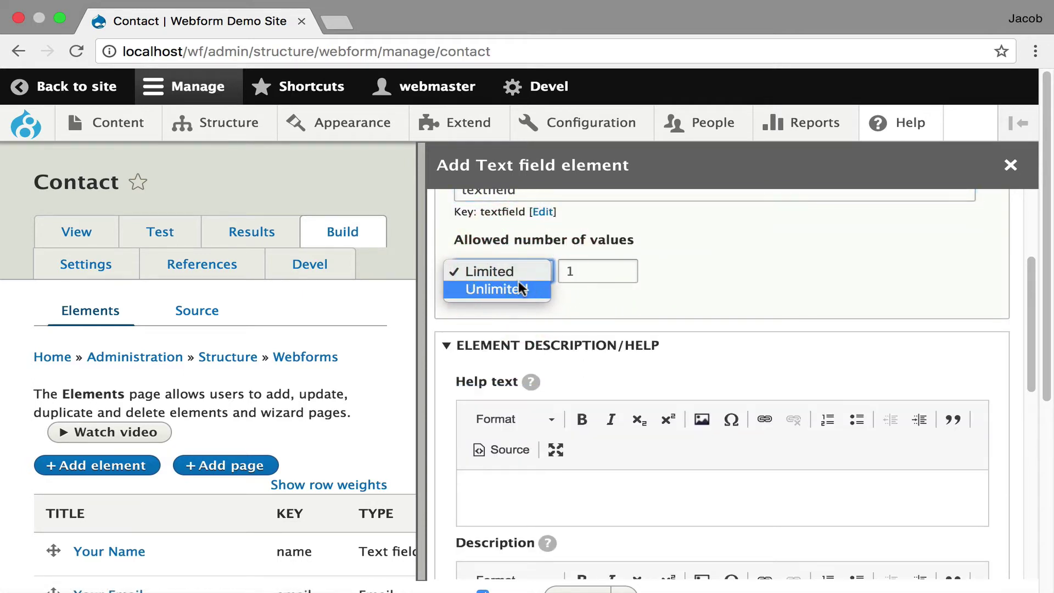
left_click(577, 268)
Enter help text 'This is help text', description 'This is a description', more label 'Read more', more text 'Here is more'.
left_click(514, 485)
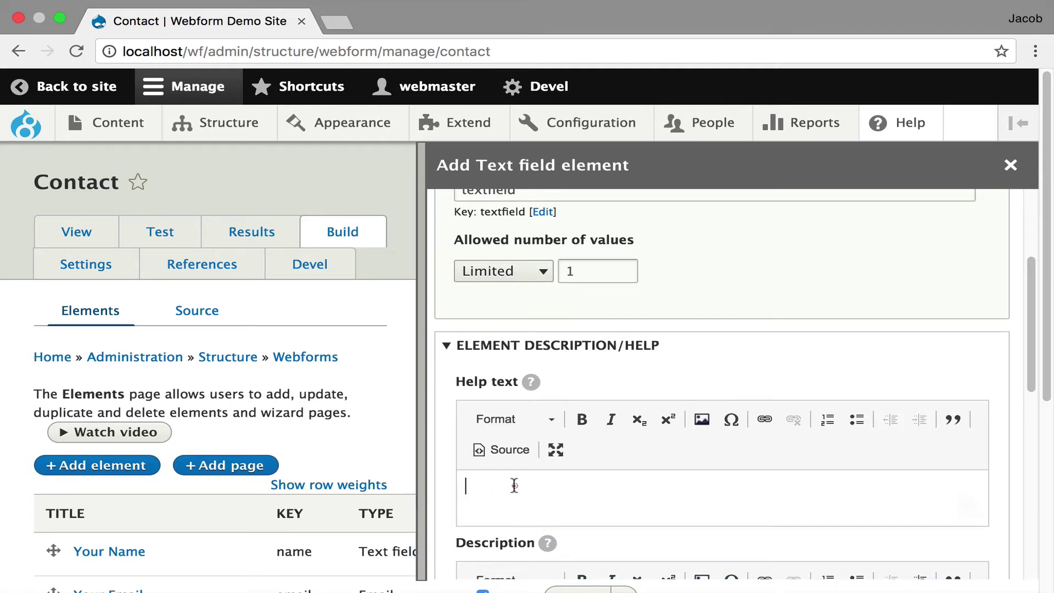
type("This is help ")
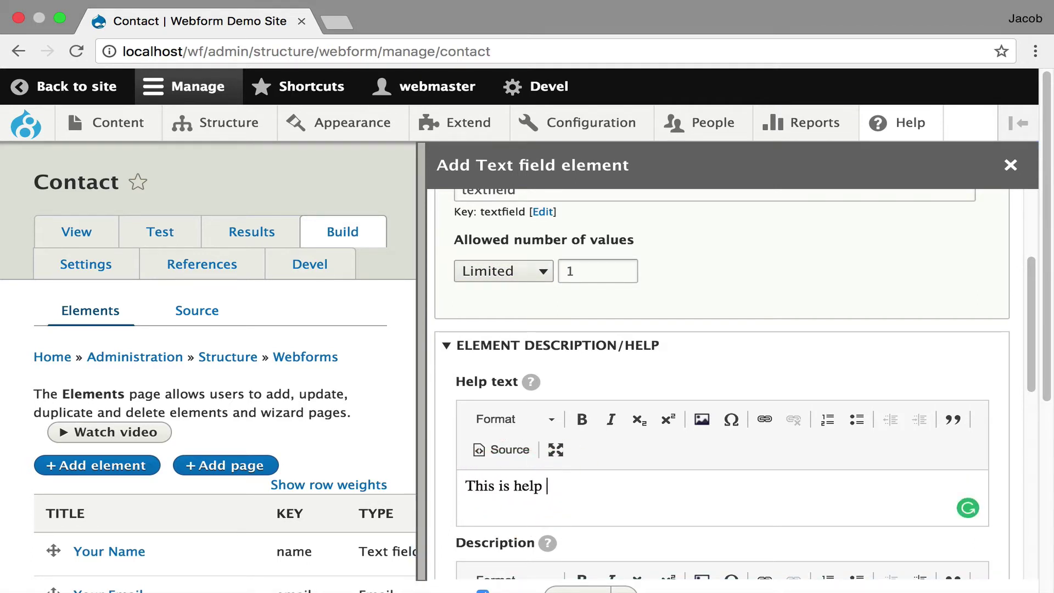
type("text")
scroll(536, 447, "down", 3)
left_click(515, 494)
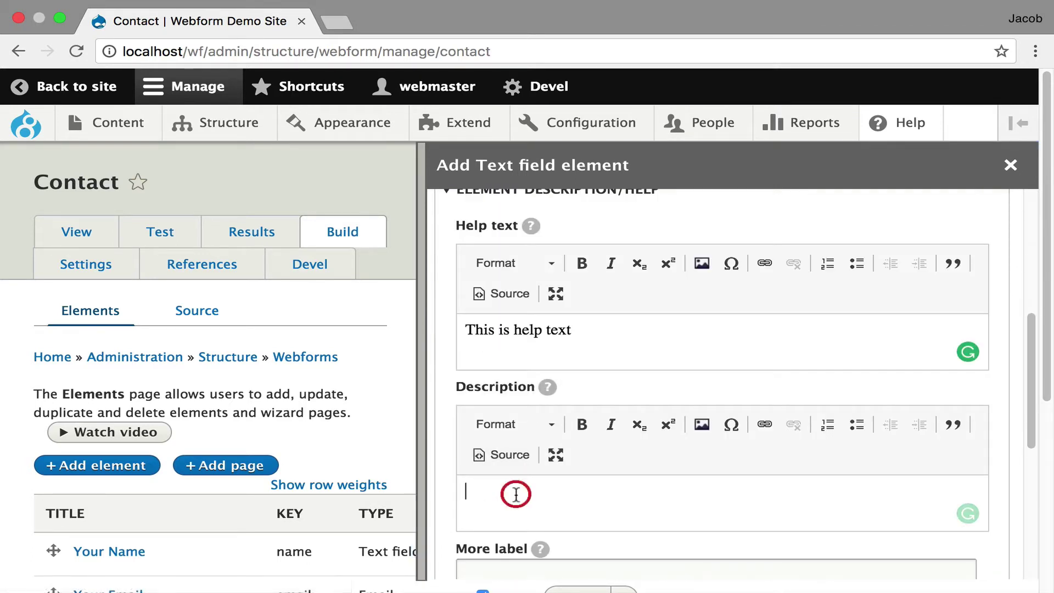
type("This is ")
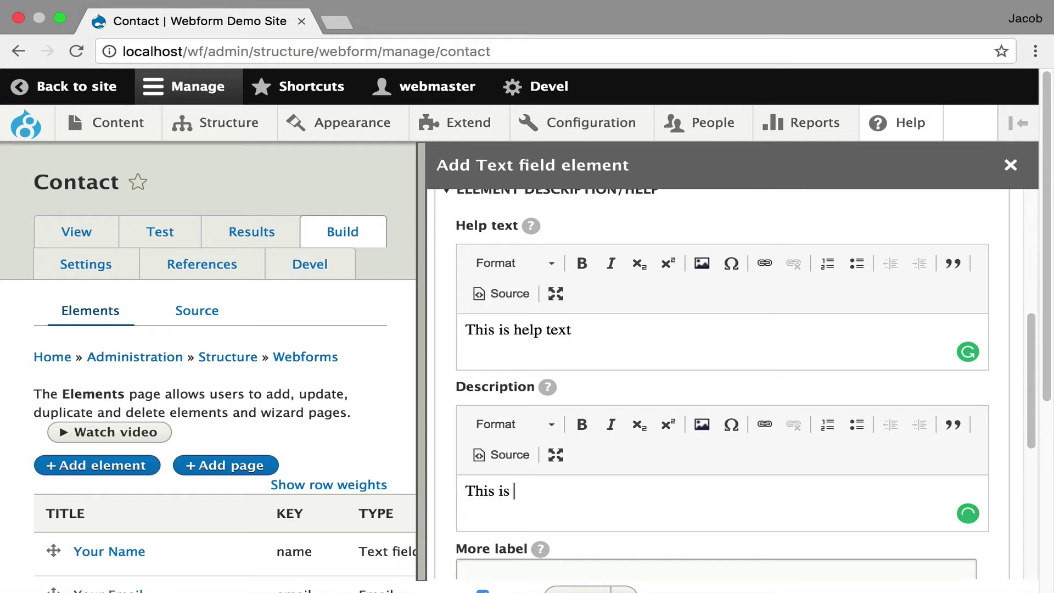
type("a description")
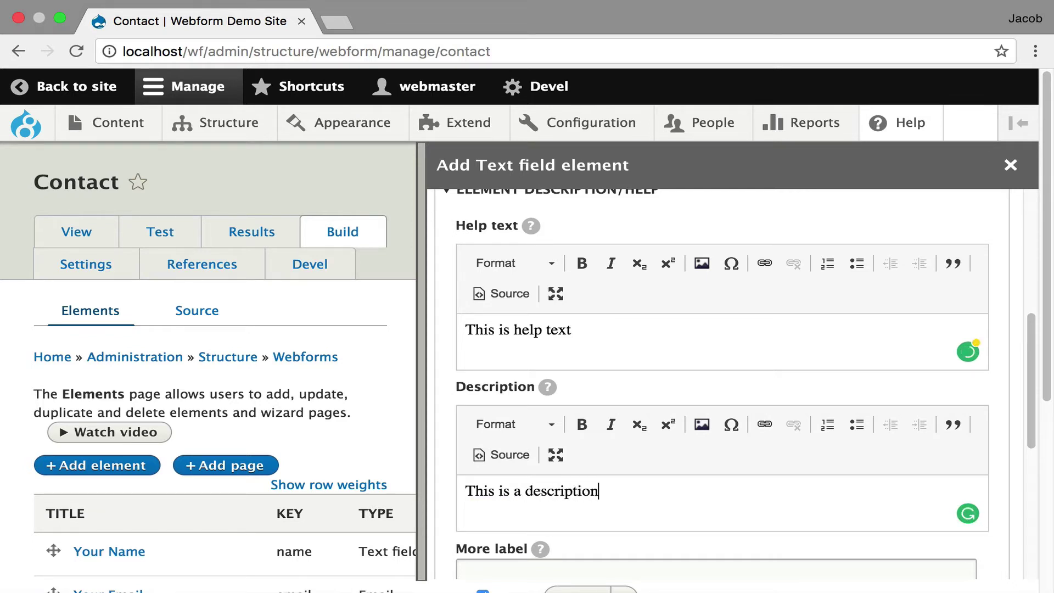
scroll(494, 488, "down", 1)
left_click(501, 551)
type("Read more")
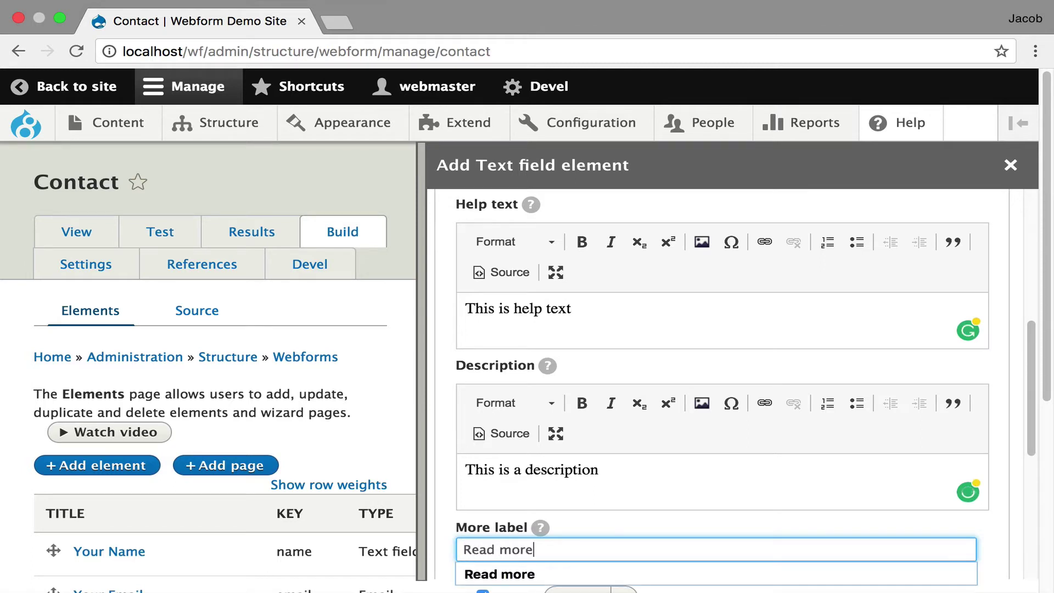
scroll(508, 439, "down", 2)
scroll(502, 522, "down", 4)
left_click(503, 351)
type("Here is mo")
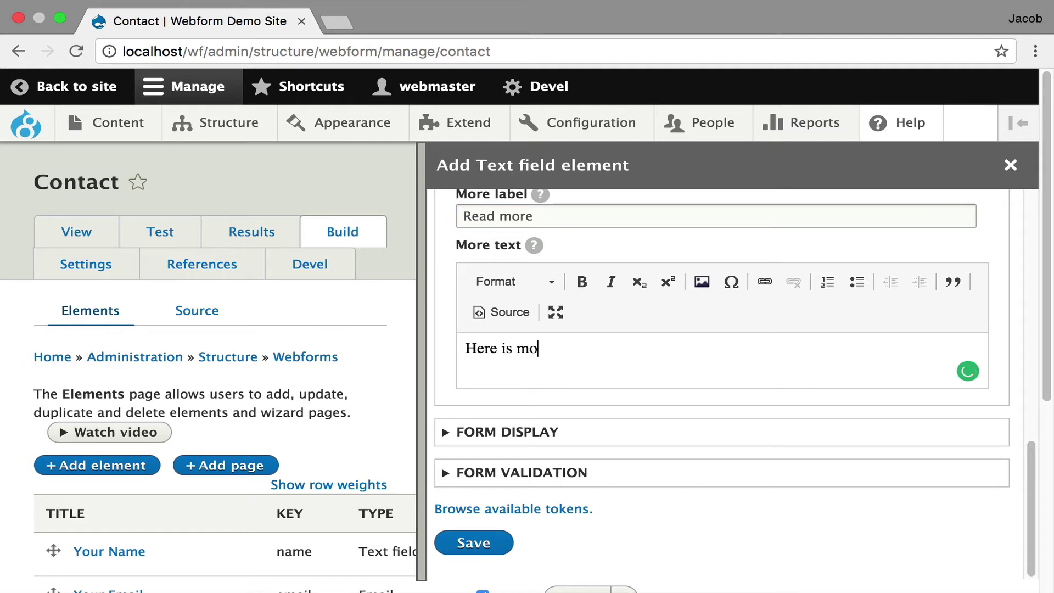
type("re")
In Form display, keep description display Default and set field prefix '$' and suffix '.00'.
left_click(590, 429)
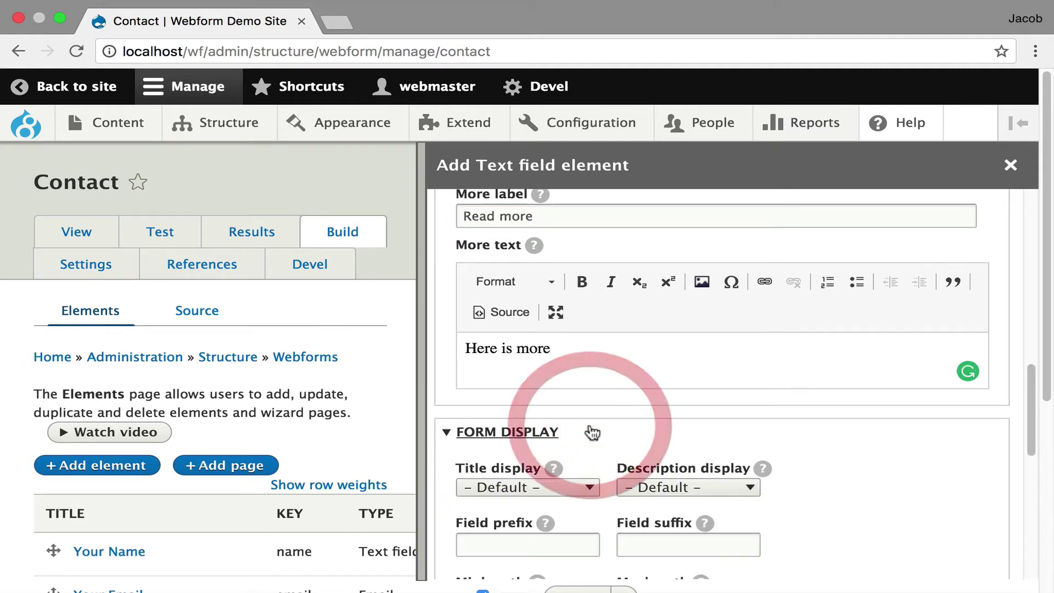
scroll(556, 442, "down", 1)
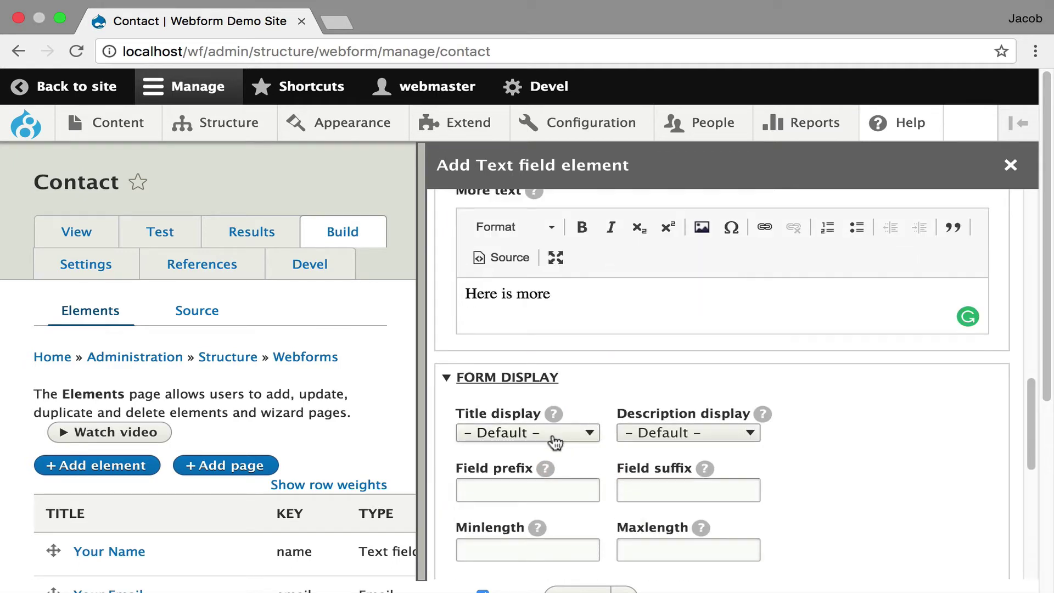
left_click(664, 434)
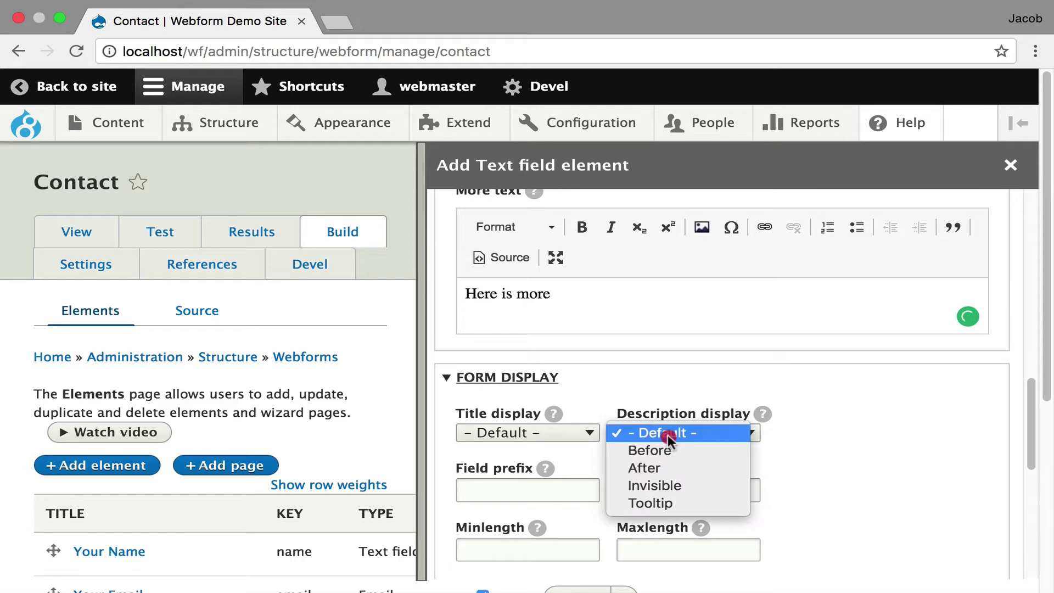
left_click(483, 493)
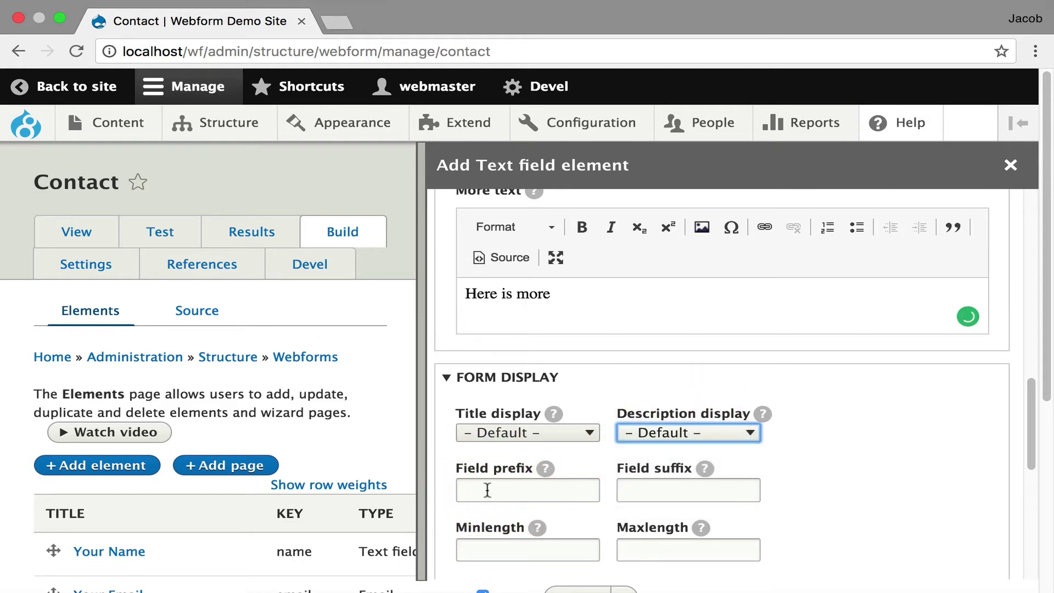
left_click(494, 489)
type("$")
left_click(645, 488)
type("00")
type(".")
Set the Text field's placeholder to 'Please enter...'.
scroll(638, 421, "down", 3)
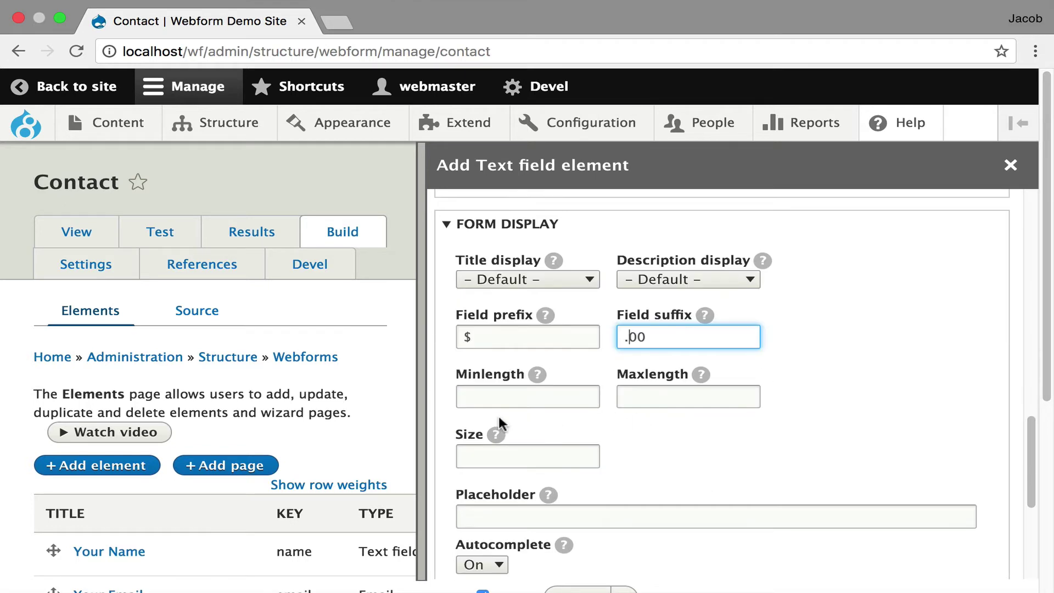
left_click(497, 516)
type("Plewas")
key("BackSpace")
key("BackSpace")
key("BackSpace")
type("ase etn")
type("e")
key("BackSpace")
key("BackSpace")
key("BackSpace")
type("nter...")
scroll(560, 414, "down", 3)
scroll(648, 462, "down", 2)
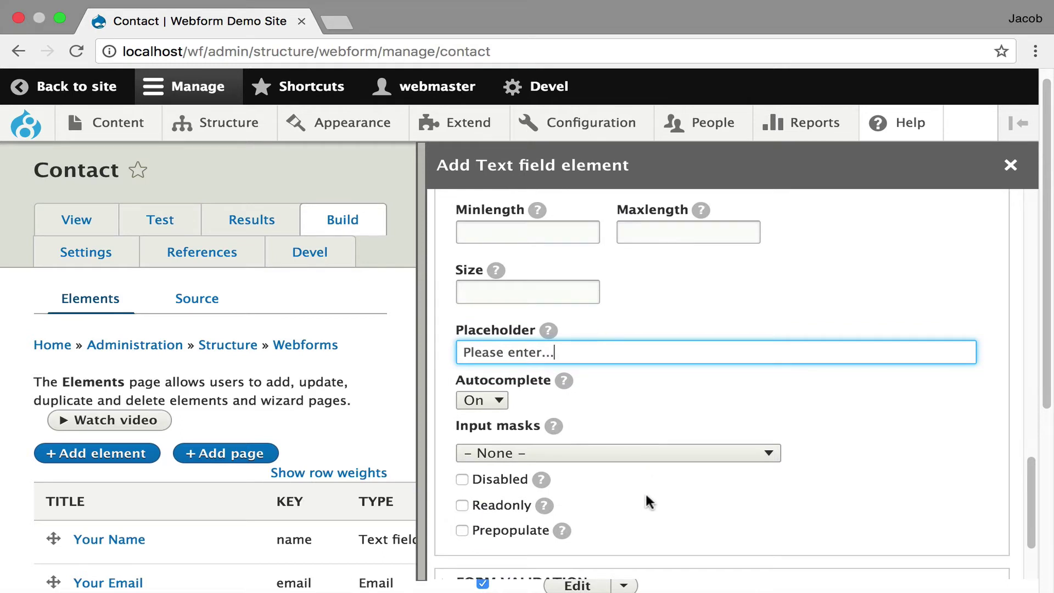
scroll(646, 500, "down", 1)
scroll(646, 516, "down", 3)
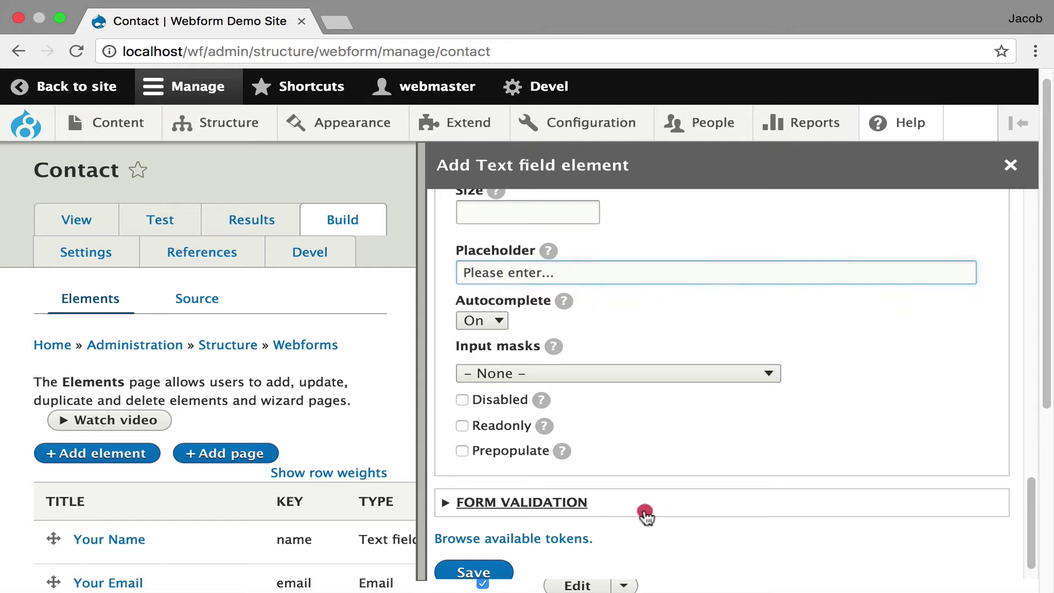
Make the field required with the message 'This is a custom required message'.
left_click(646, 517)
scroll(653, 478, "down", 6)
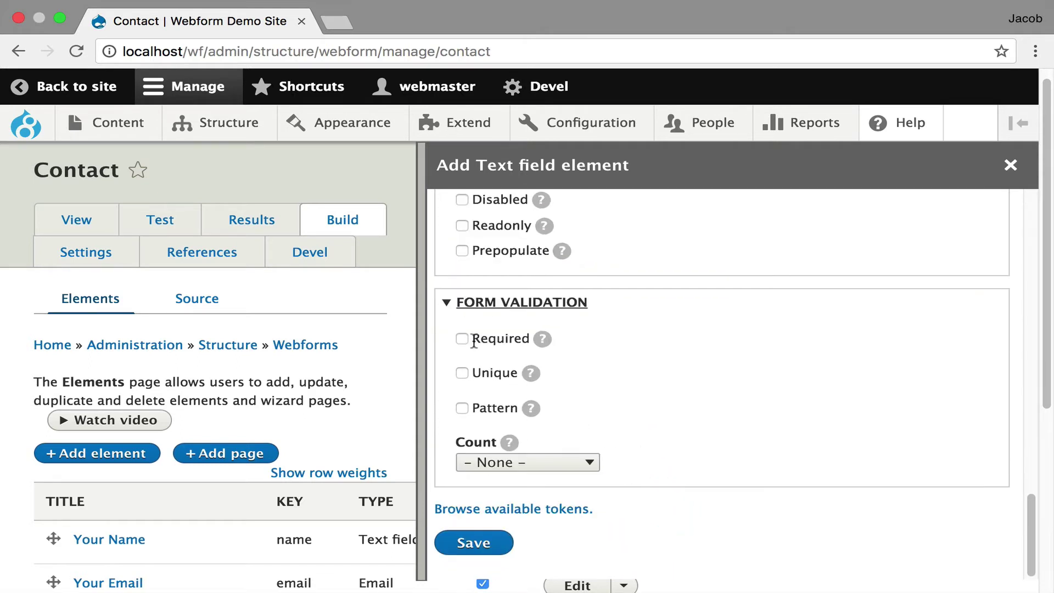
left_click(462, 339)
left_click(501, 386)
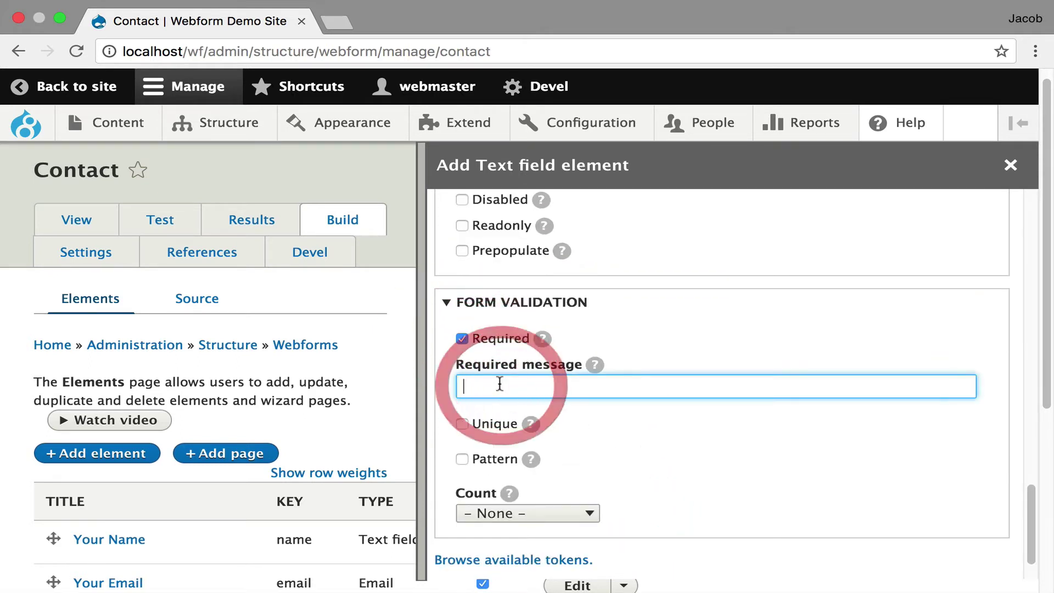
type("This is")
key("Down")
key("Return")
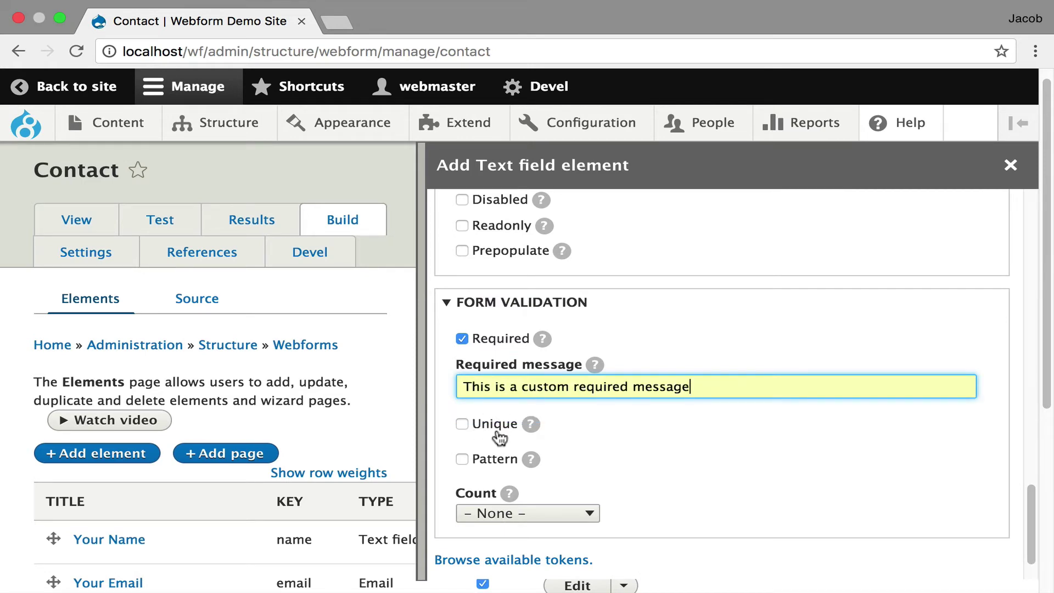
Set the field's count to Characters with a maximum of 255.
left_click(511, 523)
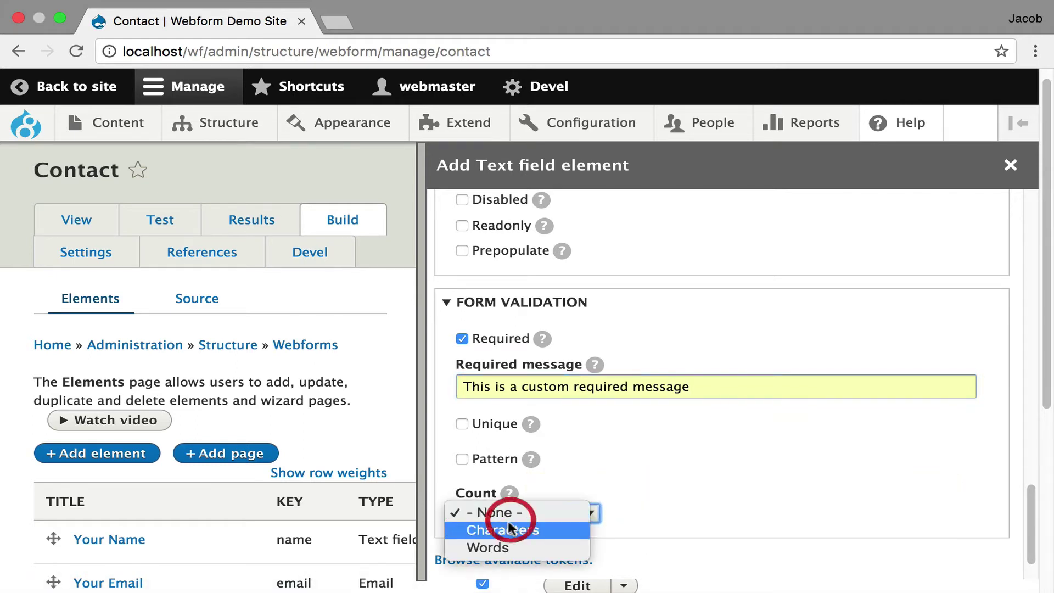
left_click(513, 527)
left_click(663, 513)
type("255")
scroll(658, 411, "down", 3)
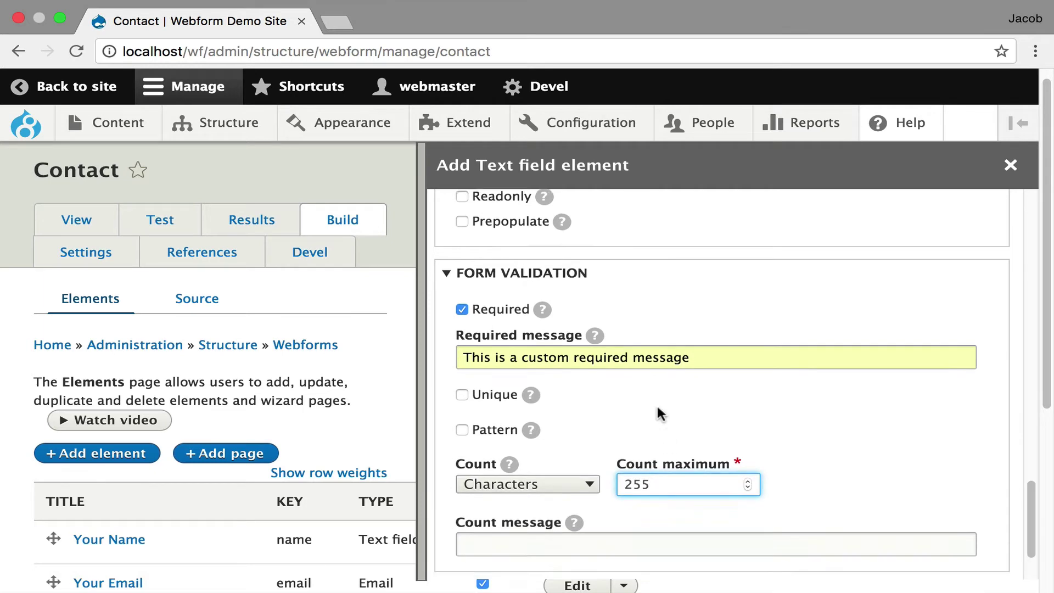
mouse_move(571, 453)
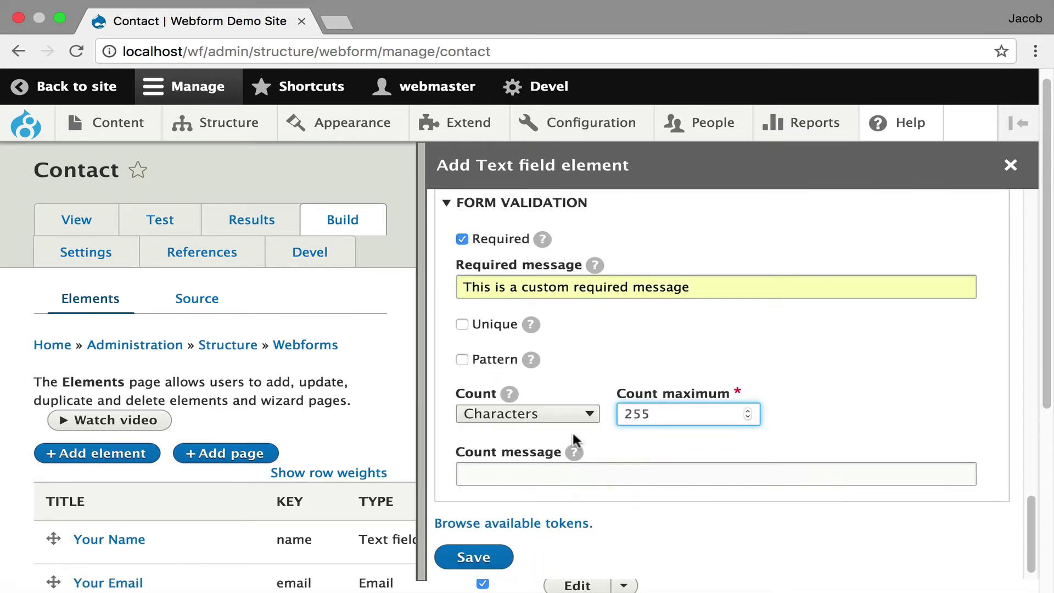
scroll(584, 426, "up", 15)
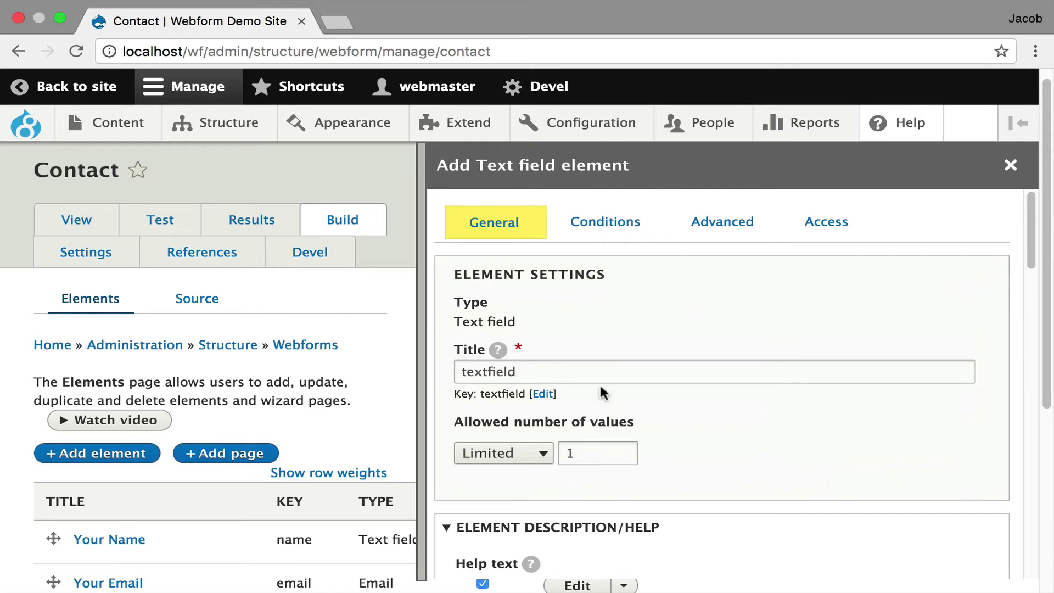
Review the Text field's conditional State and Element/Selector options without choosing any.
left_click(618, 223)
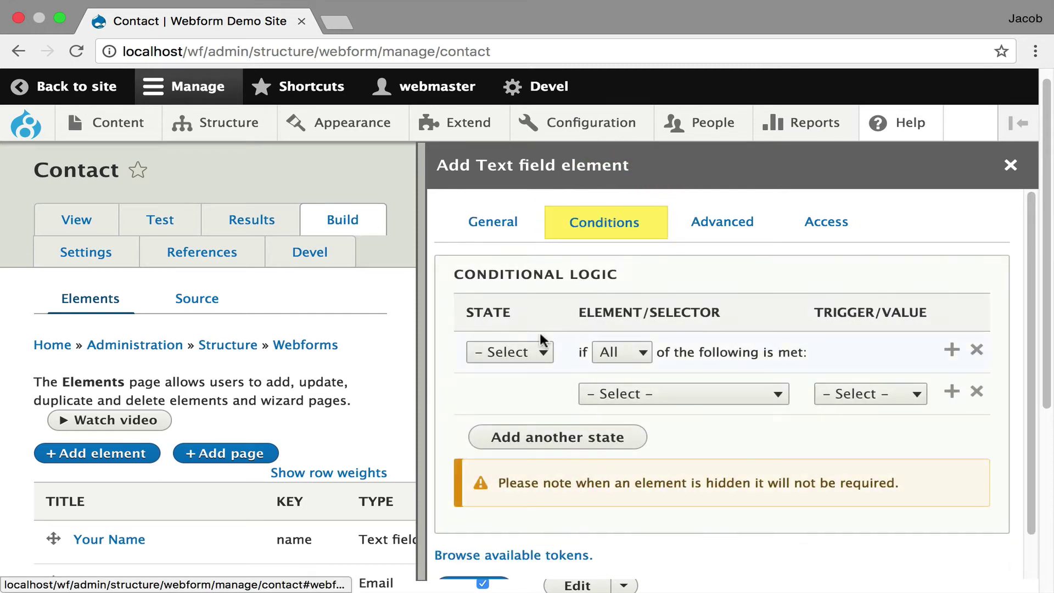
left_click(543, 351)
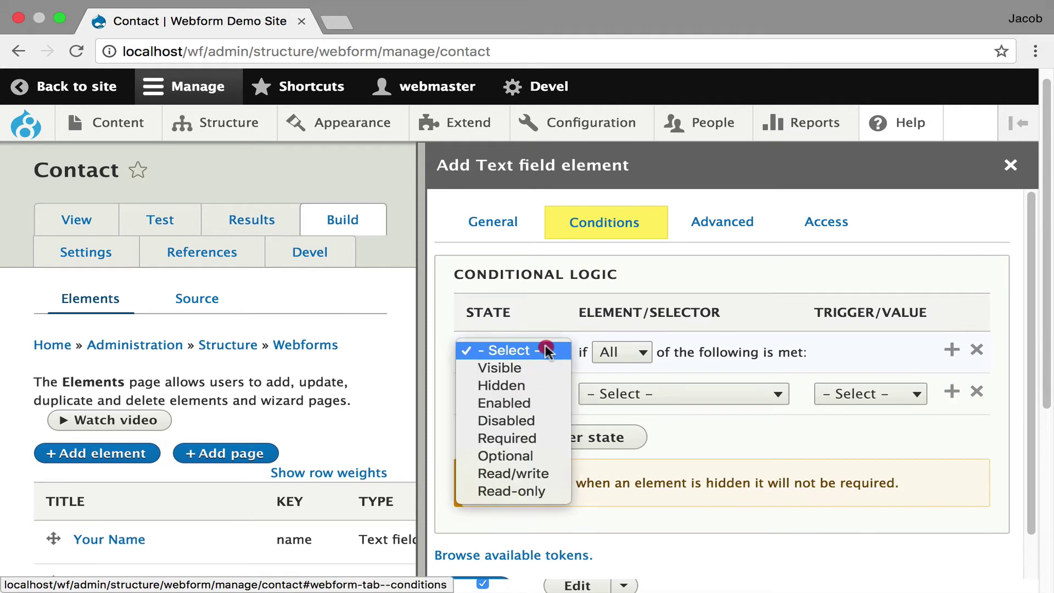
left_click(729, 391)
left_click(730, 391)
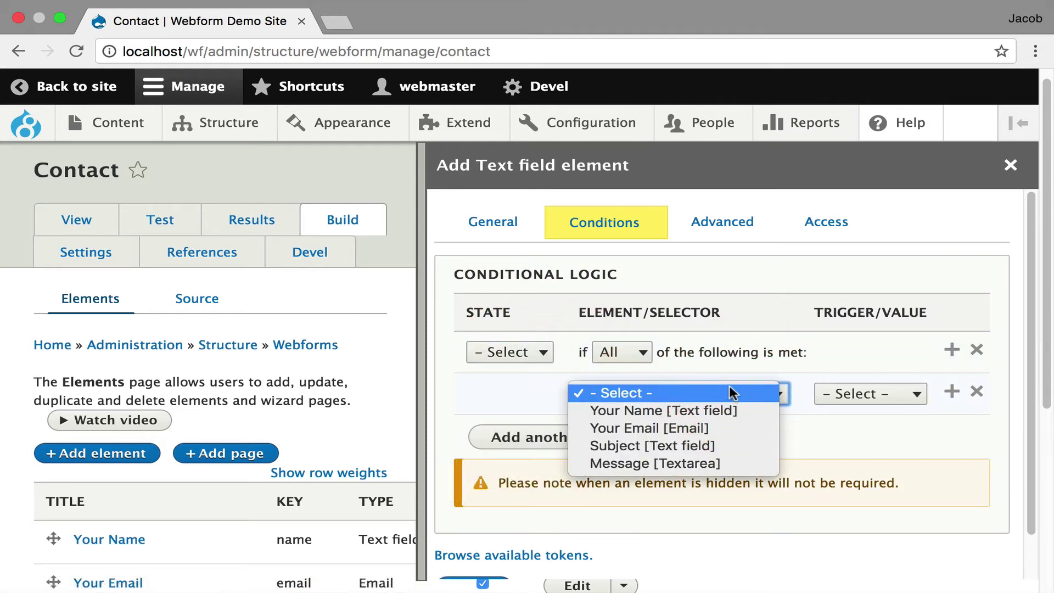
left_click(753, 247)
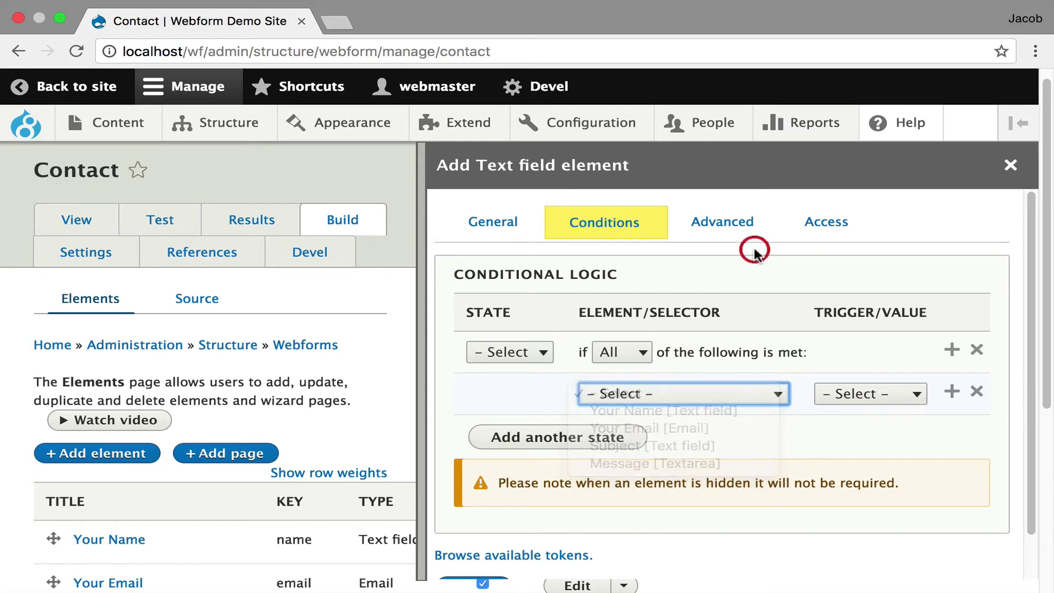
left_click(735, 222)
Add the 'messages messages--warning' class to the Text field's wrapper CSS classes.
left_click(613, 270)
left_click(614, 270)
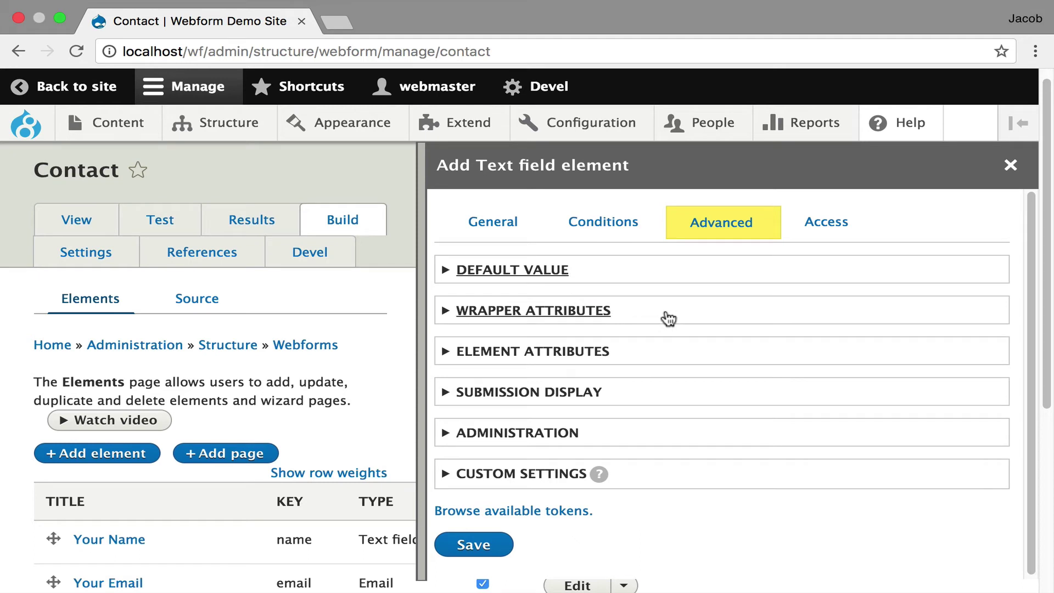
left_click(668, 318)
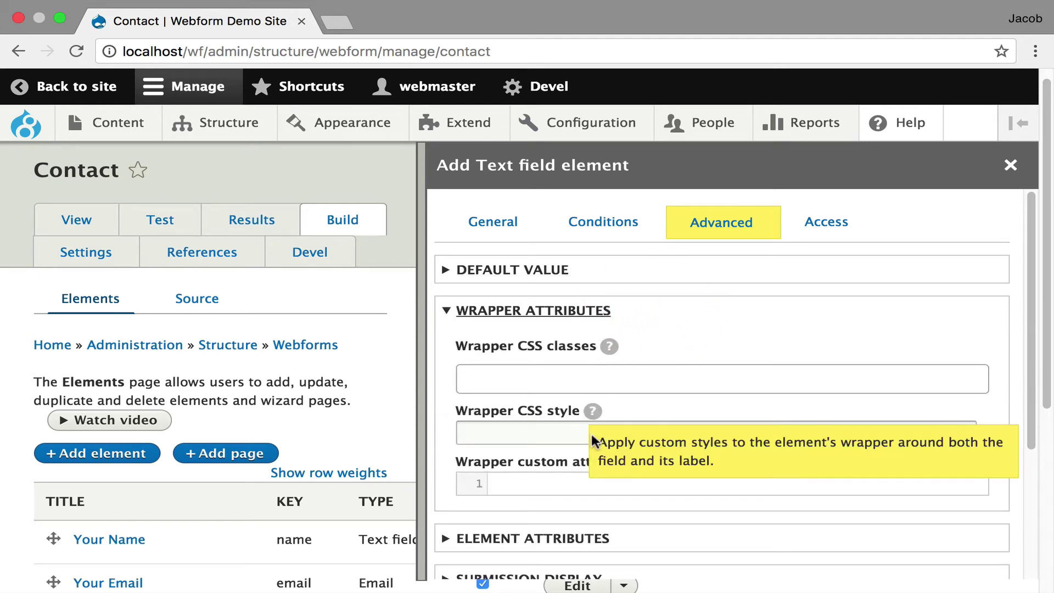
left_click(575, 381)
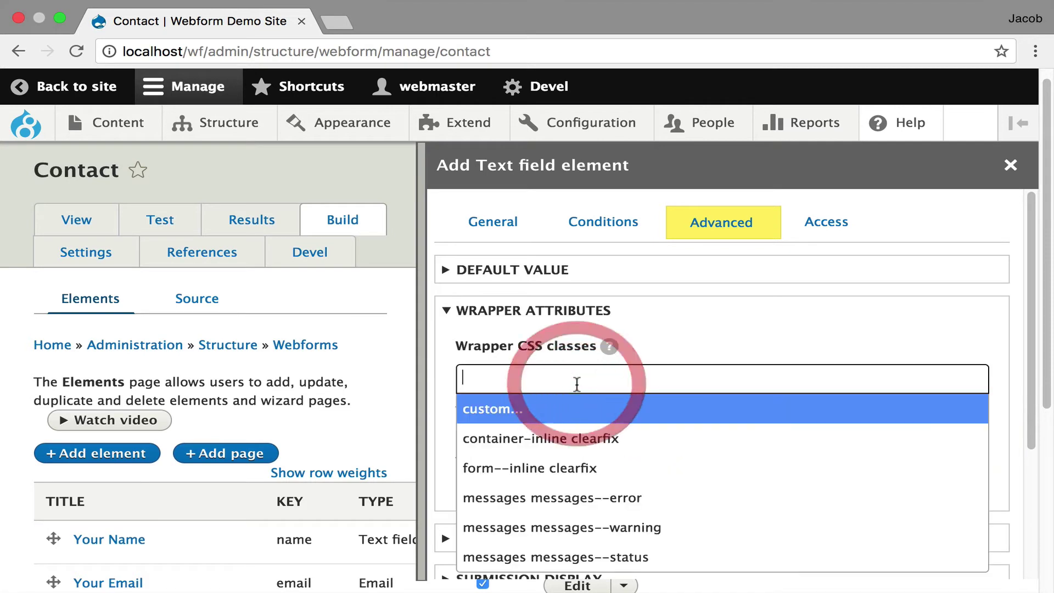
left_click(616, 525)
Expand the Element attributes, Submission display and Custom settings sections and select the custom properties field.
scroll(675, 325, "down", 2)
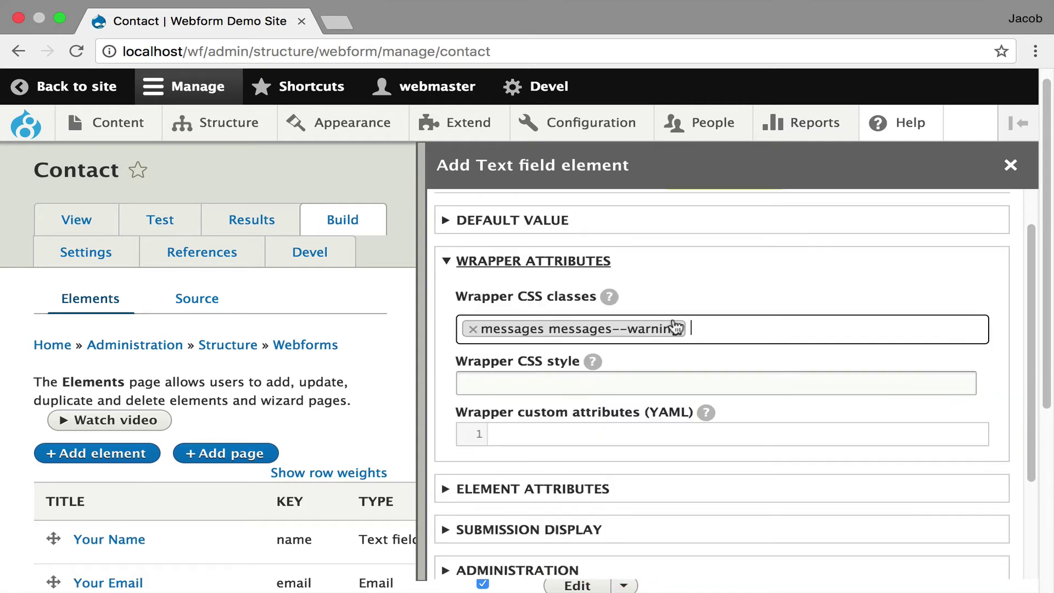
left_click(625, 495)
scroll(600, 477, "down", 5)
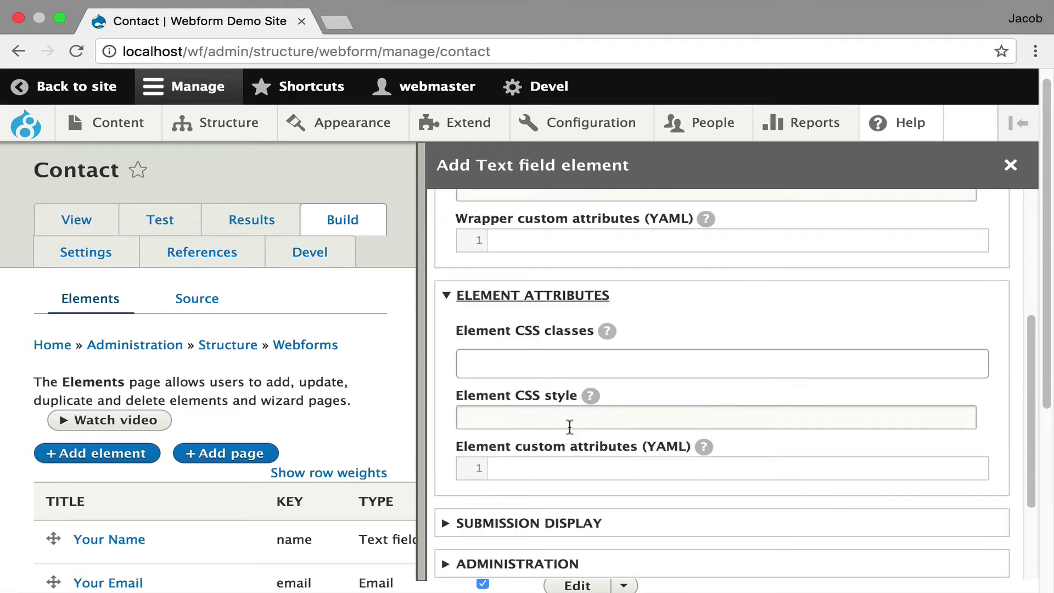
scroll(569, 427, "down", 3)
left_click(629, 402)
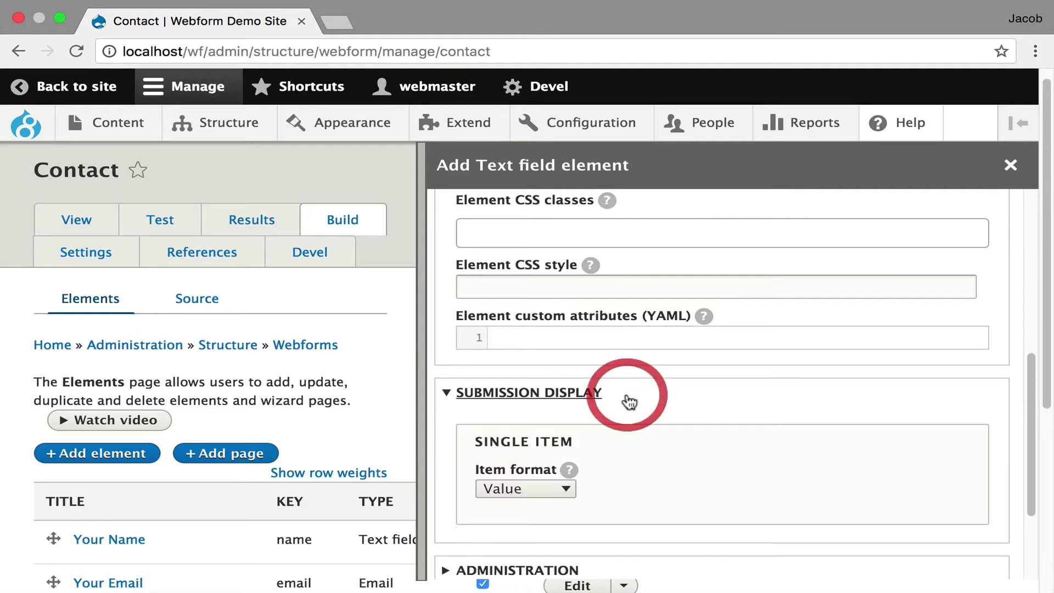
scroll(628, 400, "down", 3)
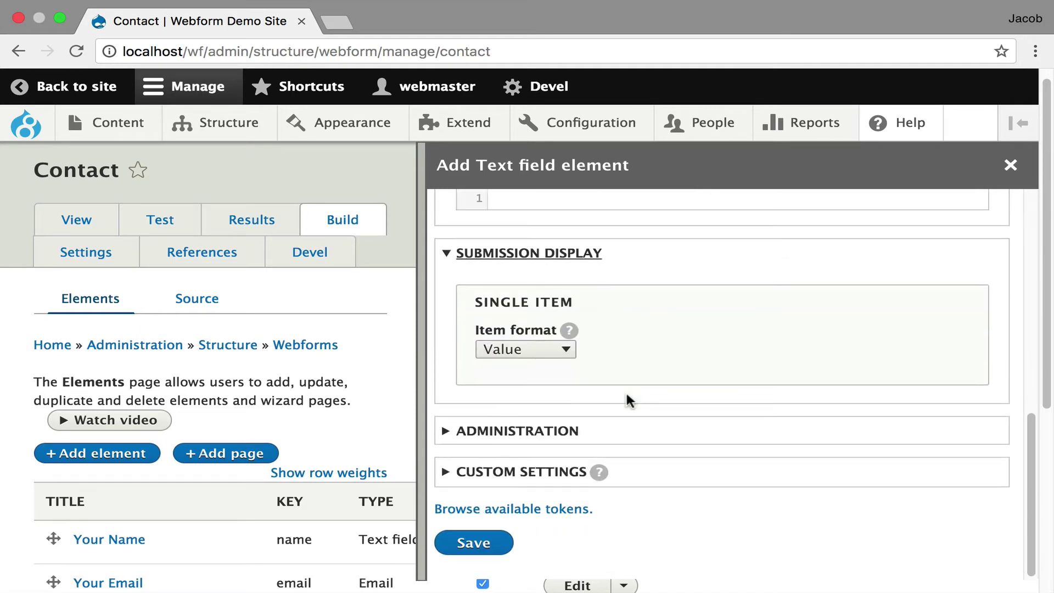
left_click(634, 470)
scroll(628, 463, "down", 3)
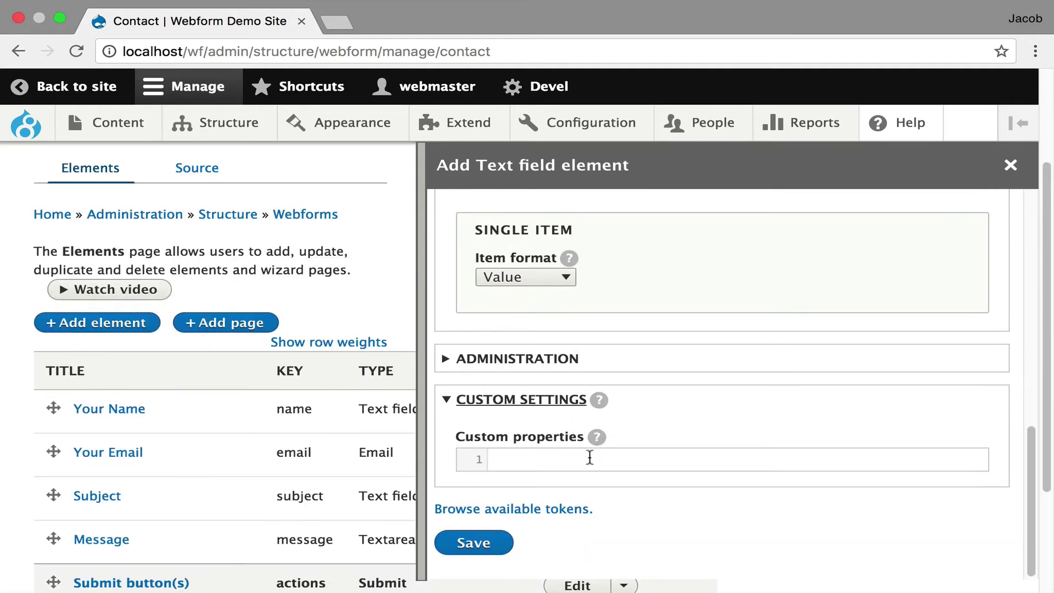
left_click(586, 460)
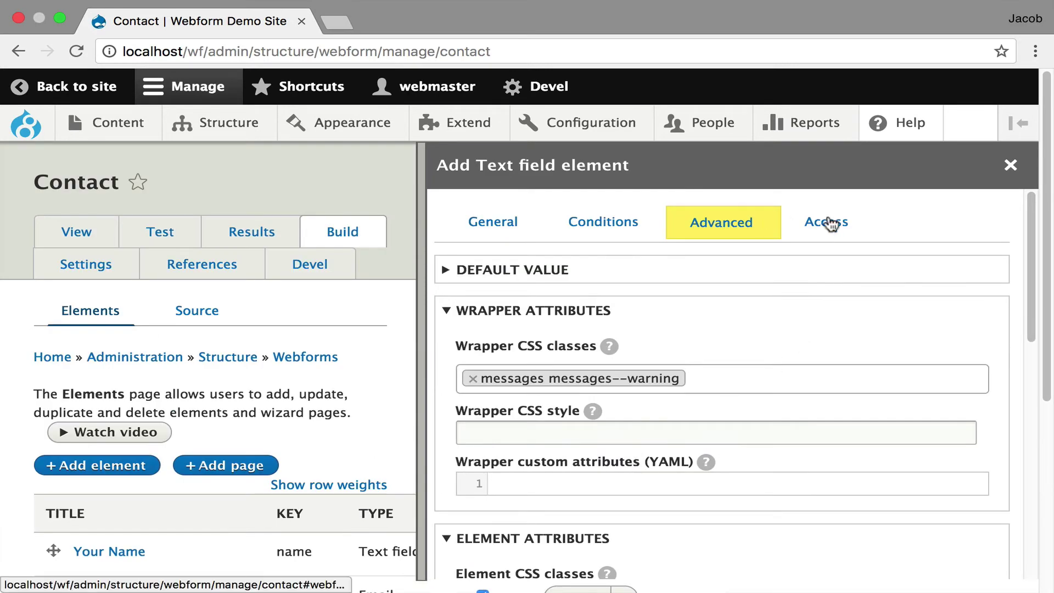
Review the Access settings and save the new textfield element.
left_click(830, 224)
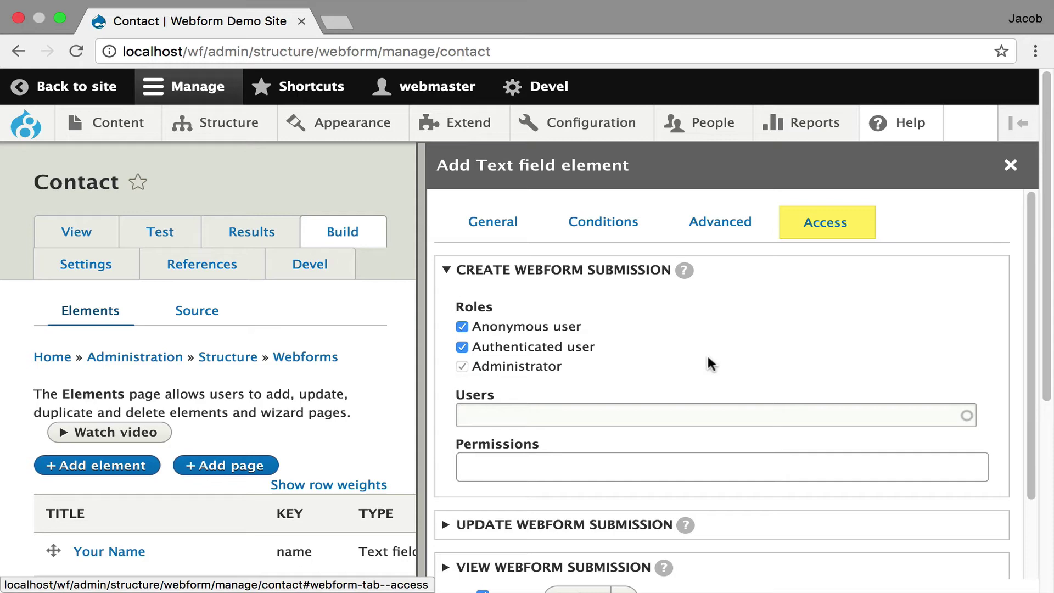
scroll(707, 355, "down", 5)
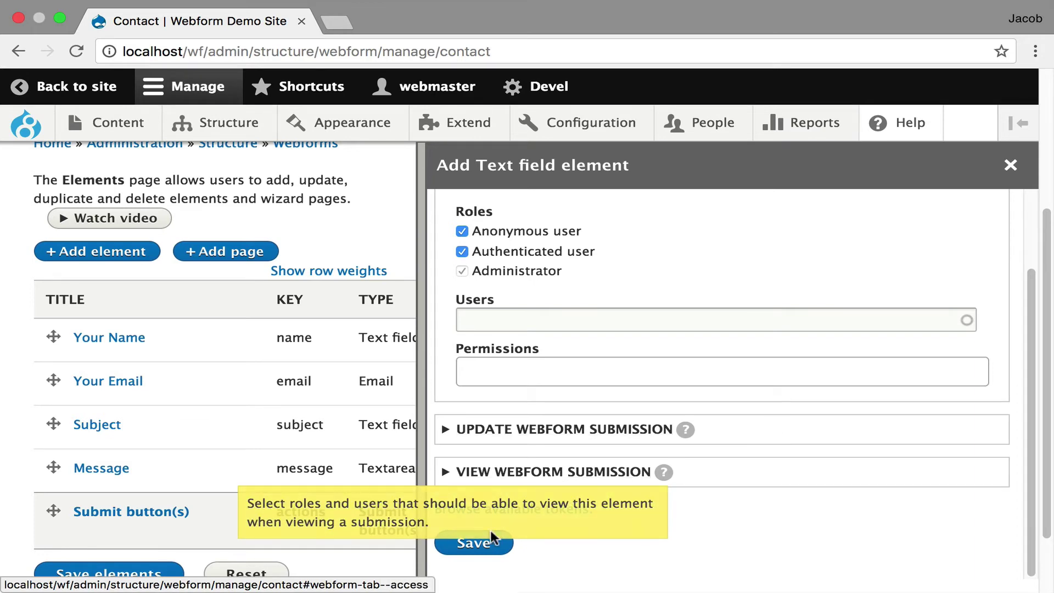
left_click(478, 543)
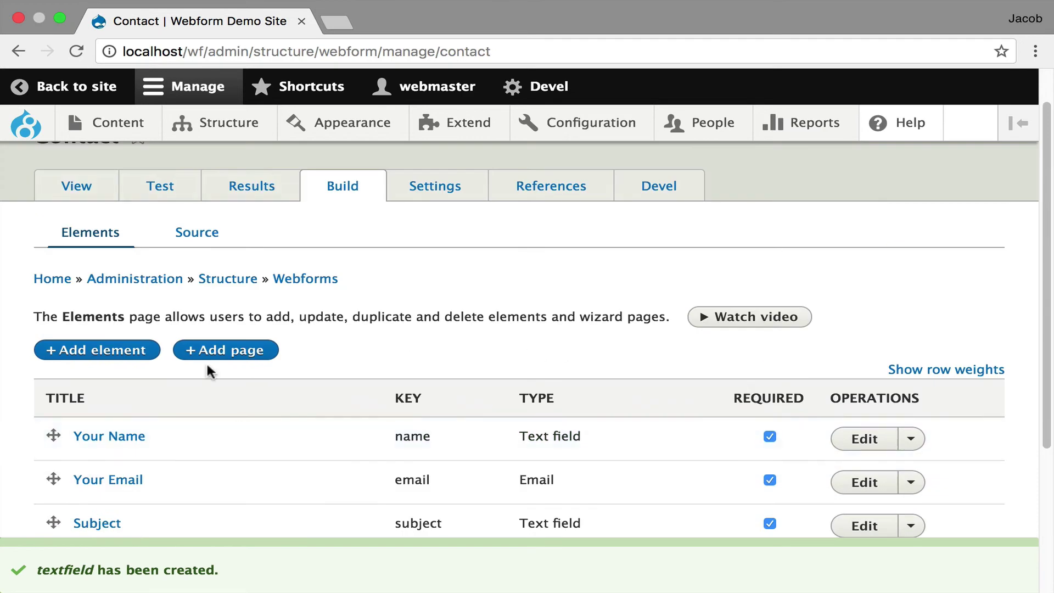
Inspect the textfield's YAML definition in the Contact webform's Source view, selecting its lines.
left_click(208, 229)
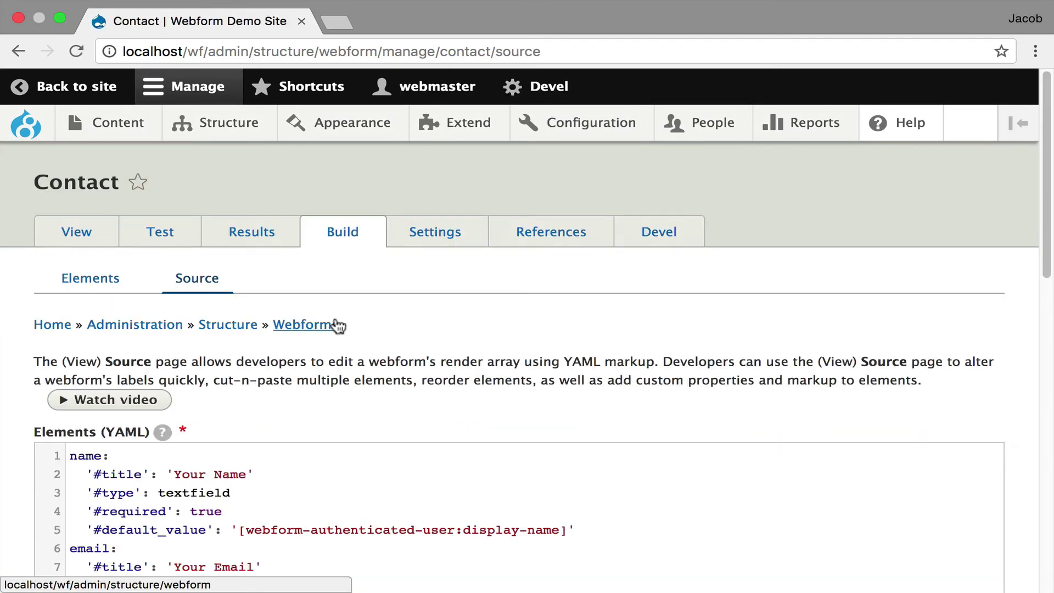
scroll(338, 325, "down", 10)
left_click_drag(362, 449, 57, 148)
scroll(240, 337, "up", 10)
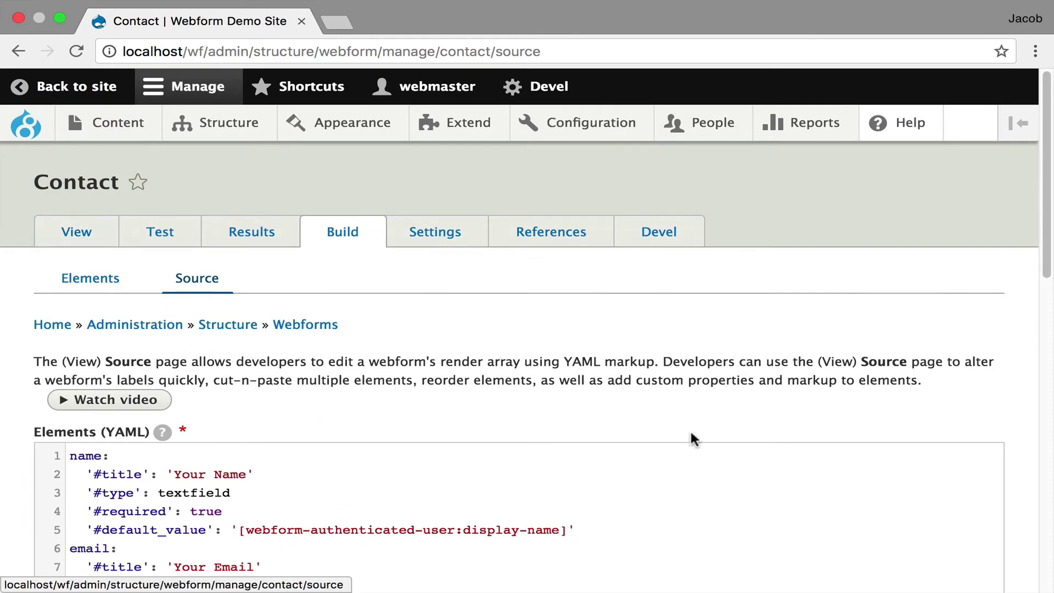
scroll(346, 360, "down", 10)
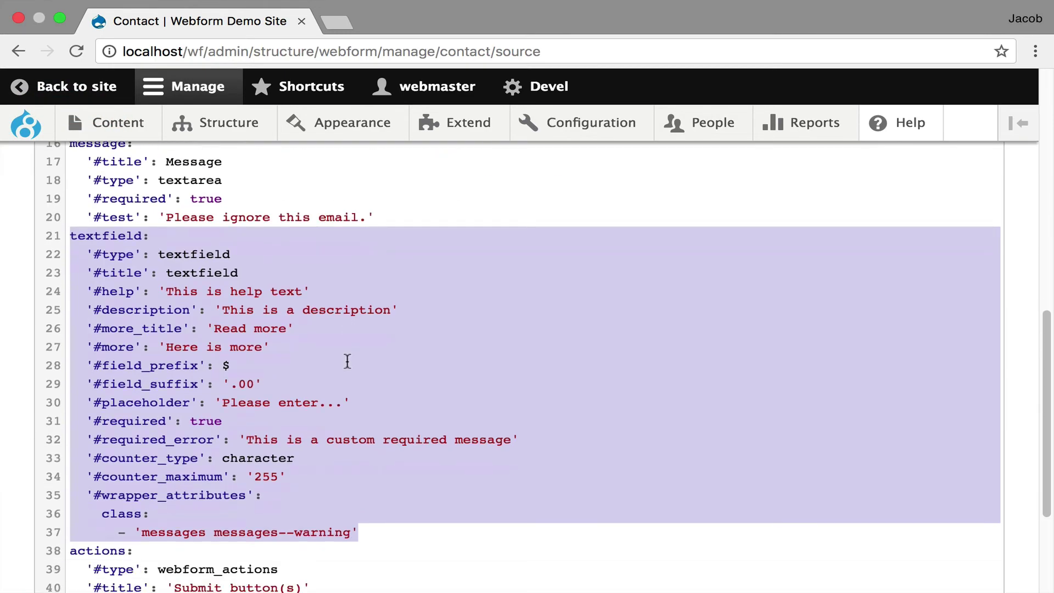
scroll(346, 360, "up", 10)
On the public Contact form, expand 'Read more', enter sample text in textfield, then advance the slide.
left_click(76, 235)
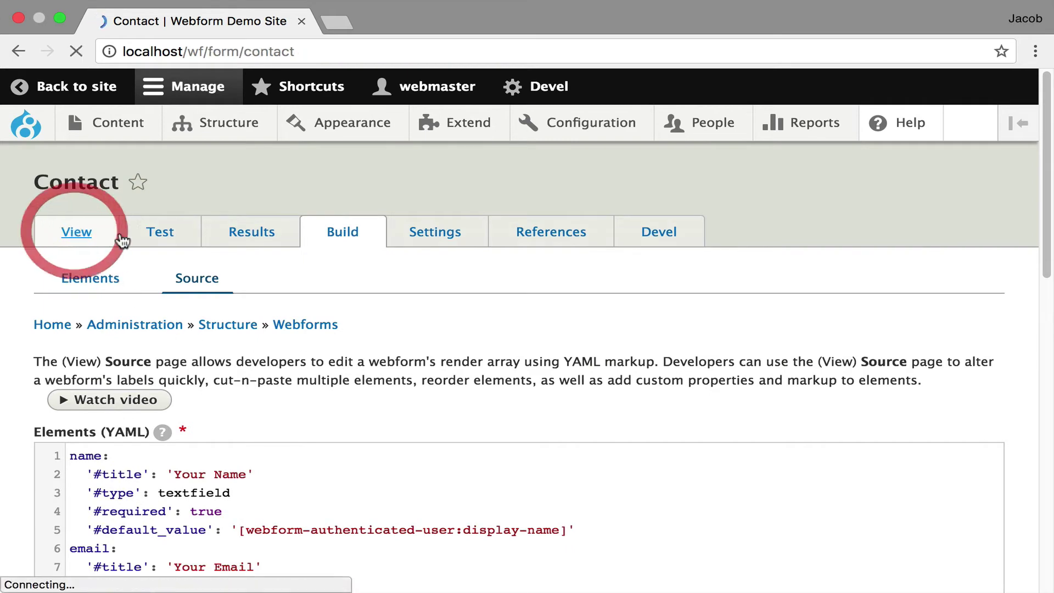
scroll(442, 325, "down", 5)
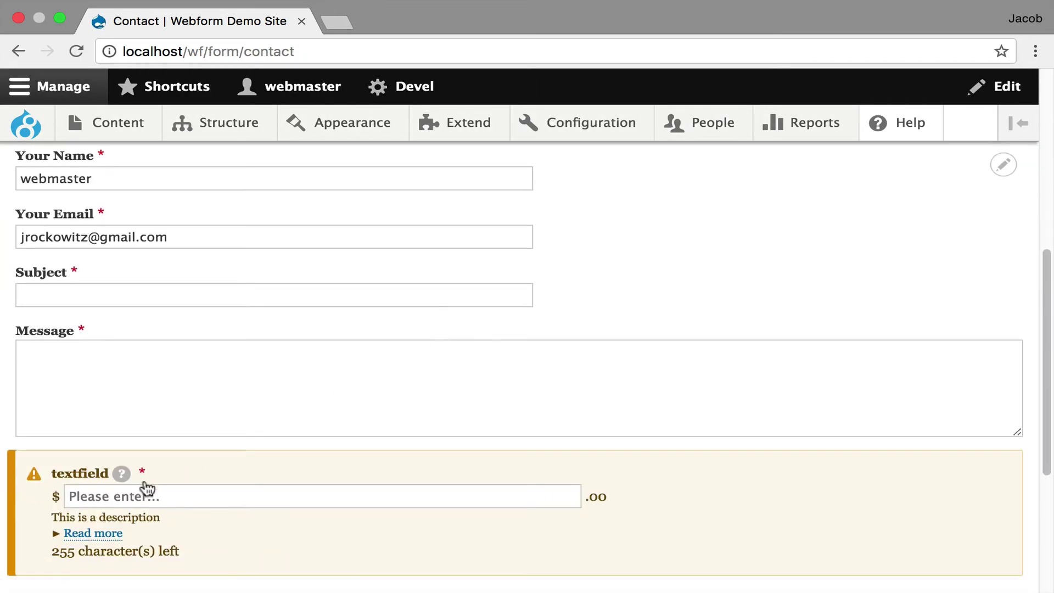
left_click(114, 539)
left_click(137, 496)
type("sd")
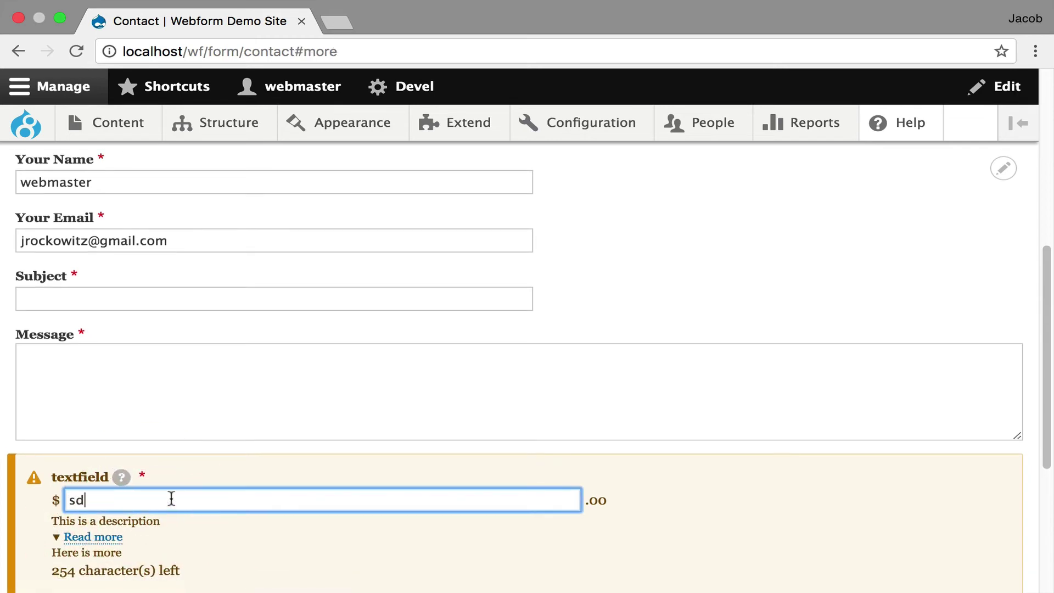
type("adsadsad")
scroll(220, 482, "down", 4)
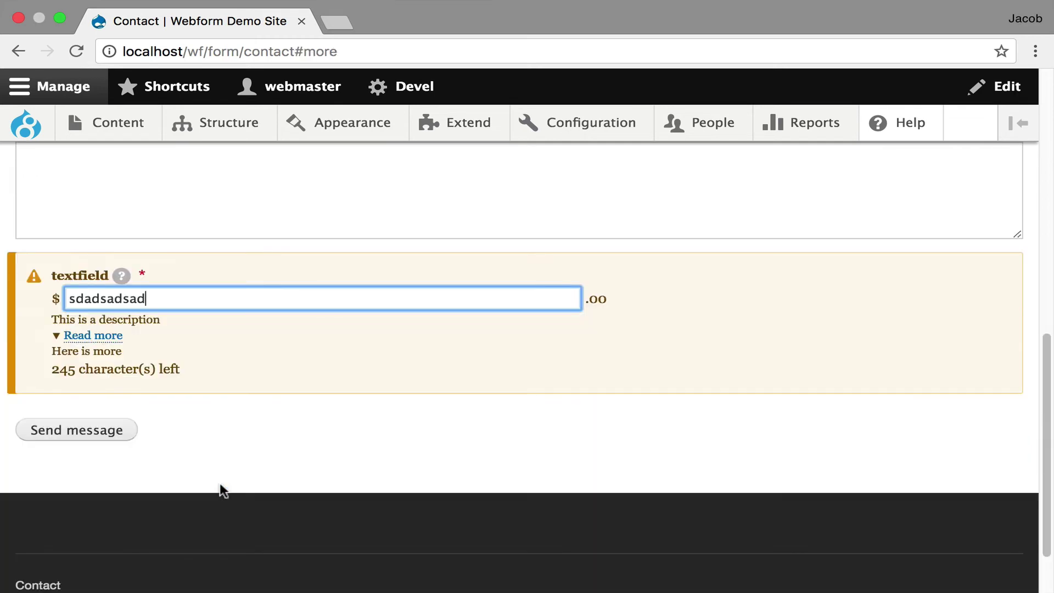
left_click(303, 421)
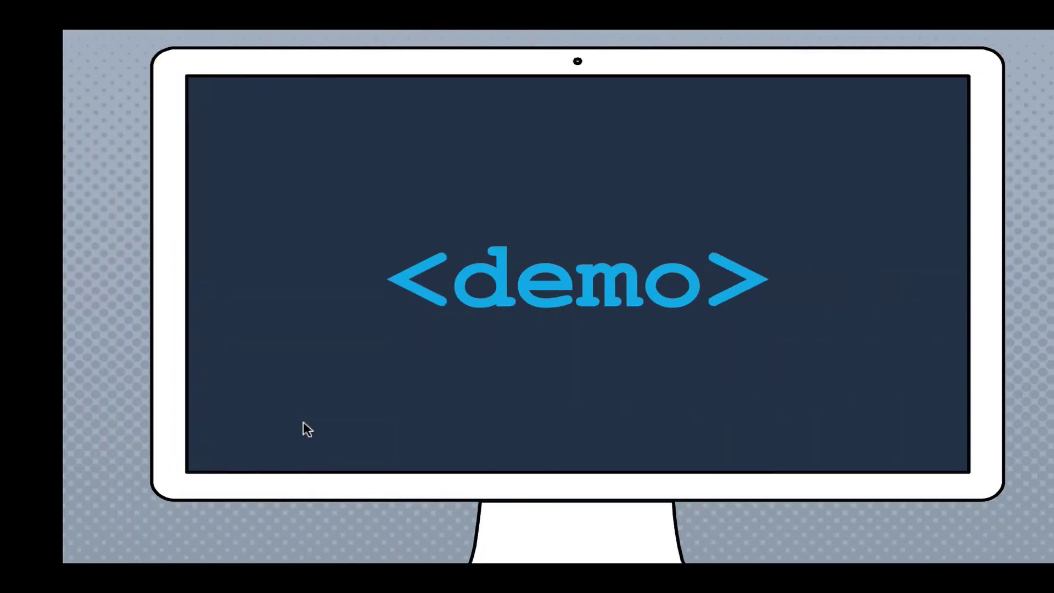
key("Right")
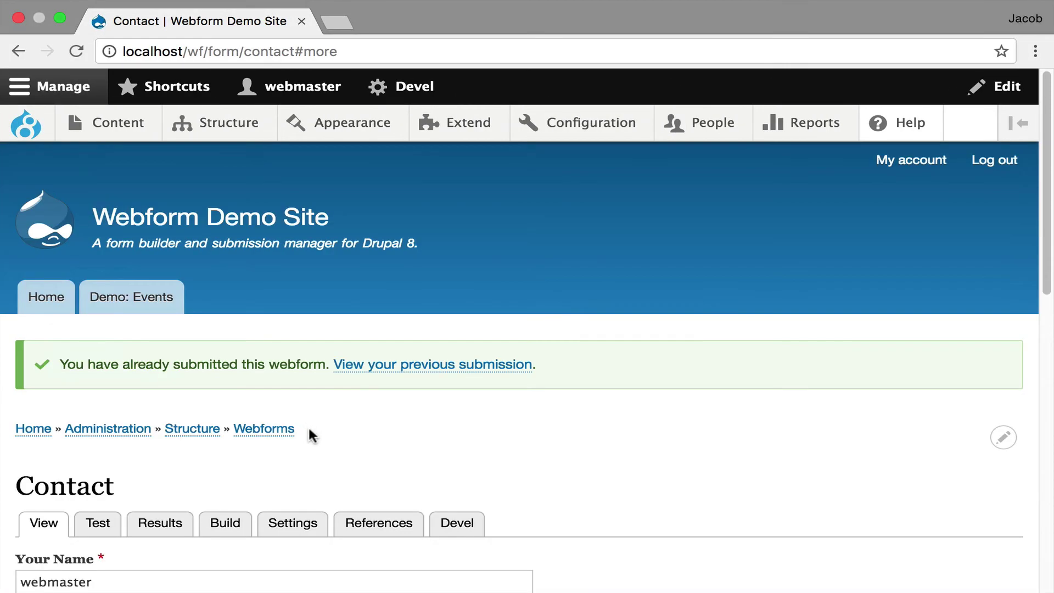
Return to the Contact webform's elements and open the list of element types to add.
left_click(211, 520)
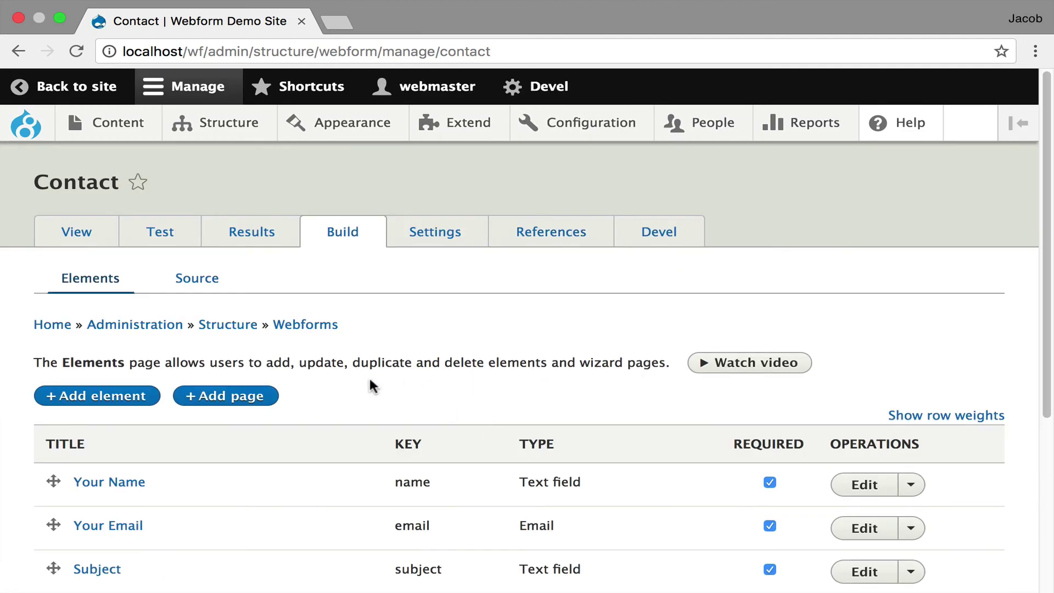
left_click(137, 397)
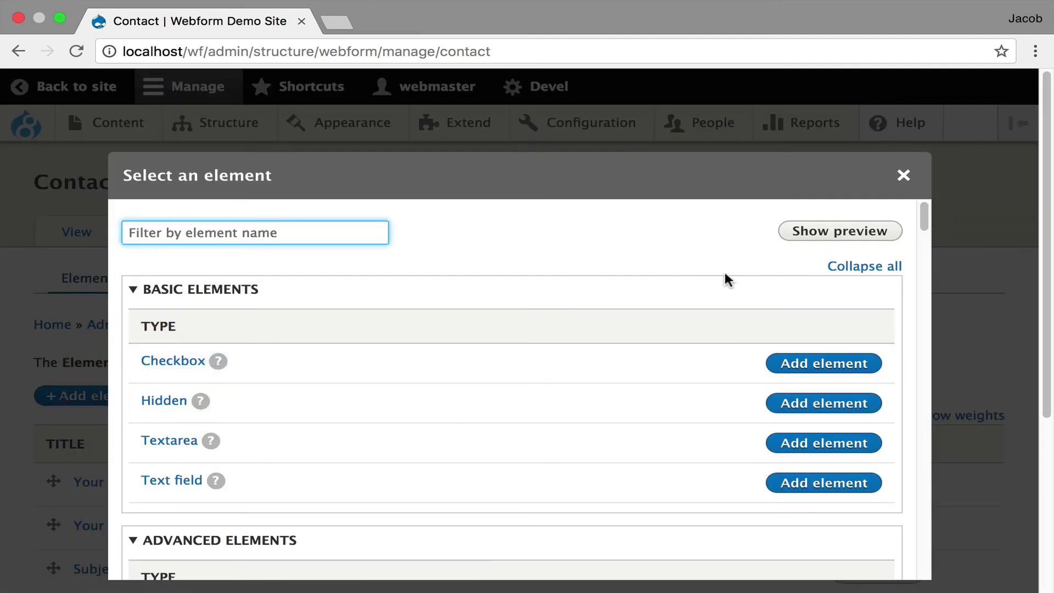
scroll(560, 296, "down", 10)
scroll(560, 297, "down", 15)
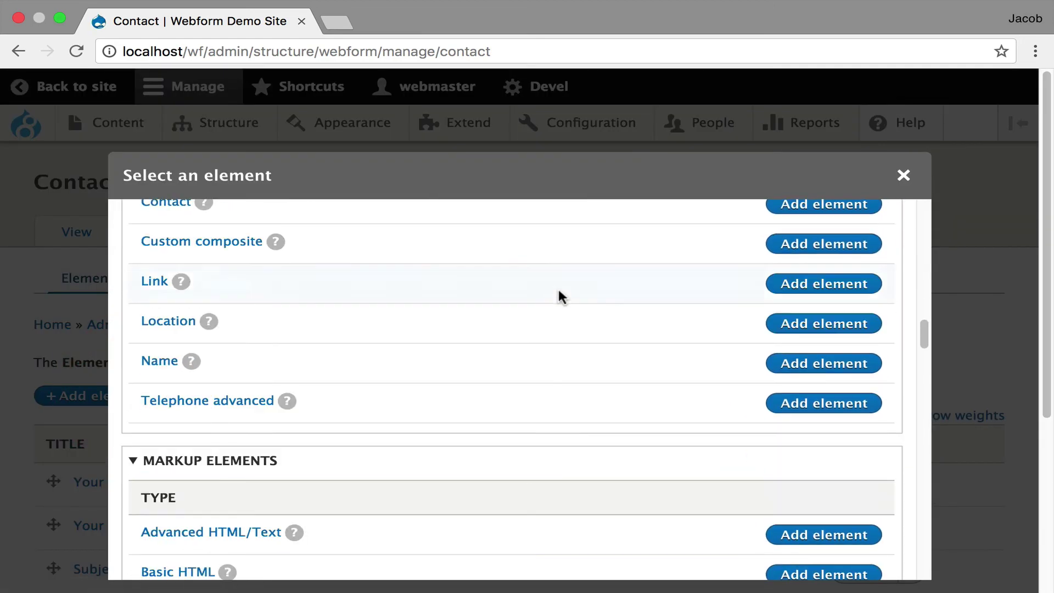
scroll(559, 296, "up", 13)
scroll(559, 296, "up", 10)
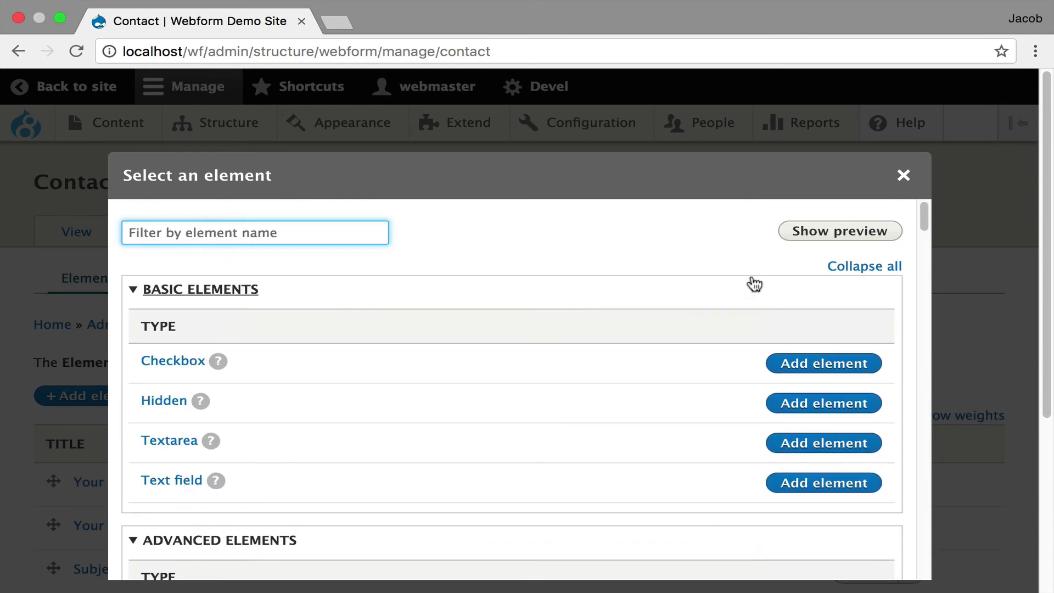
Turn on previews, sign the Signature sample, rate three stars, raise Range to $74.00, then hide previews.
left_click(811, 232)
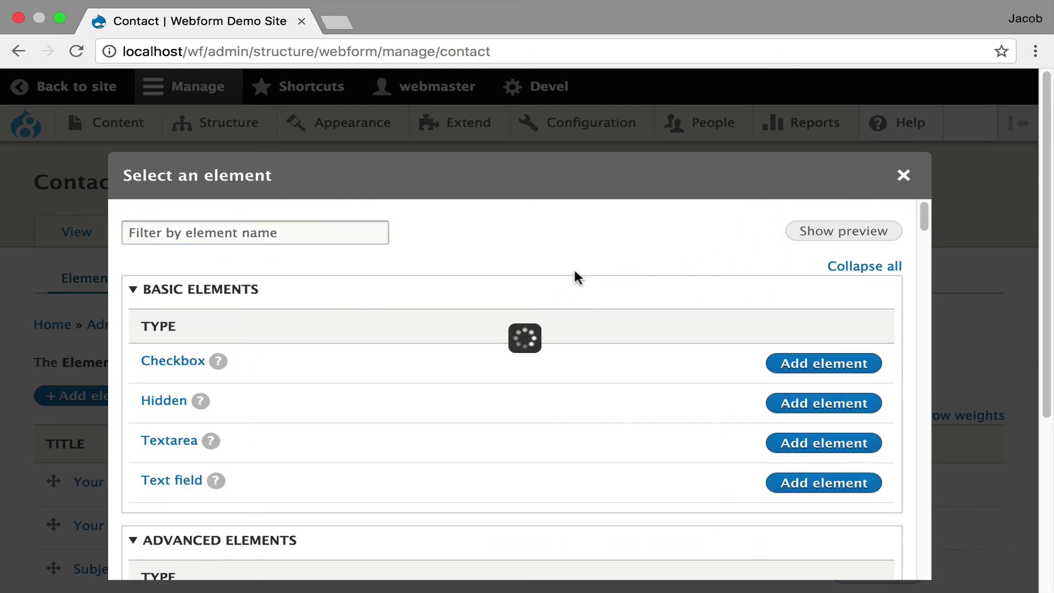
scroll(531, 286, "down", 12)
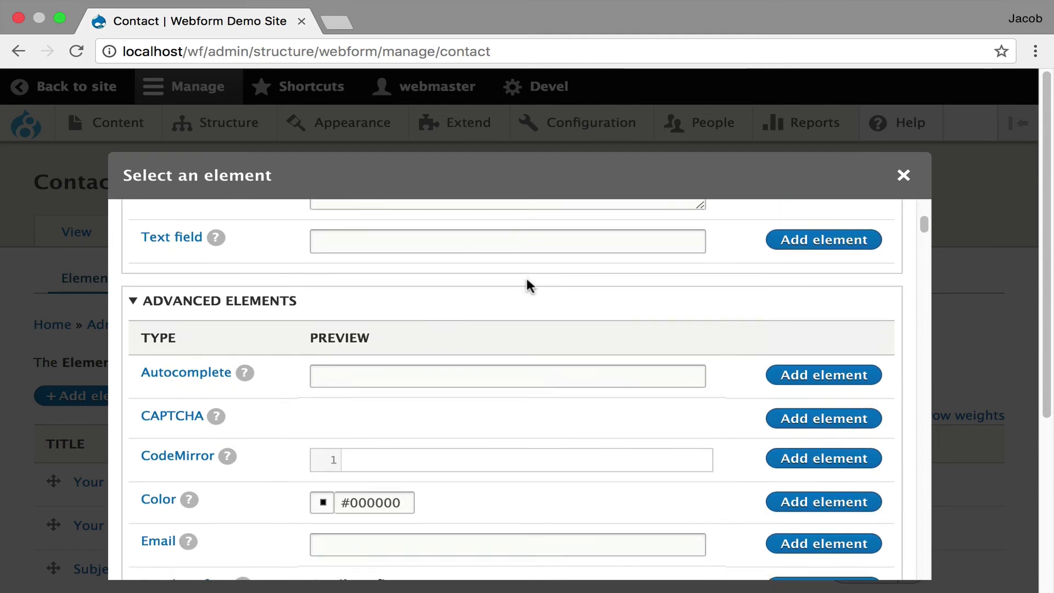
scroll(526, 275, "down", 6)
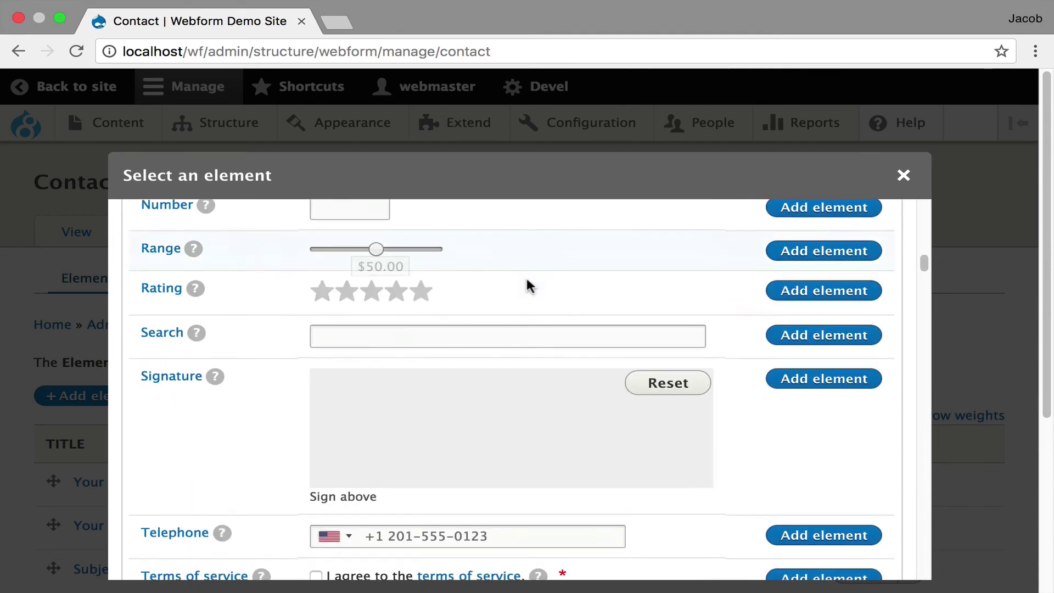
mouse_move(412, 436)
left_mouse_down()
mouse_move(594, 429)
mouse_move(432, 455)
left_mouse_up()
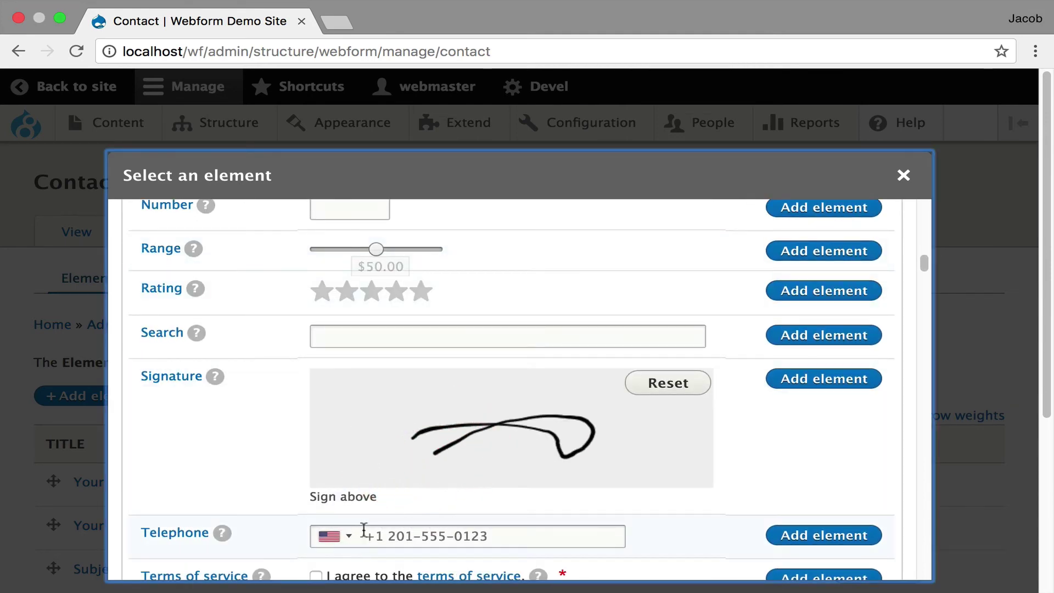
left_click(372, 295)
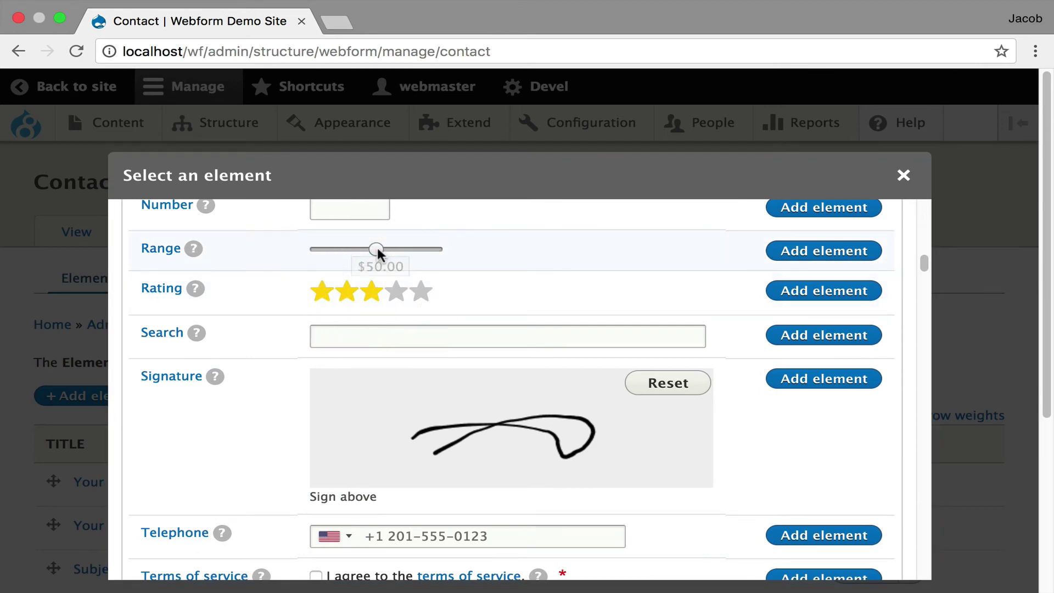
left_click_drag(376, 247, 401, 257)
scroll(456, 353, "down", 8)
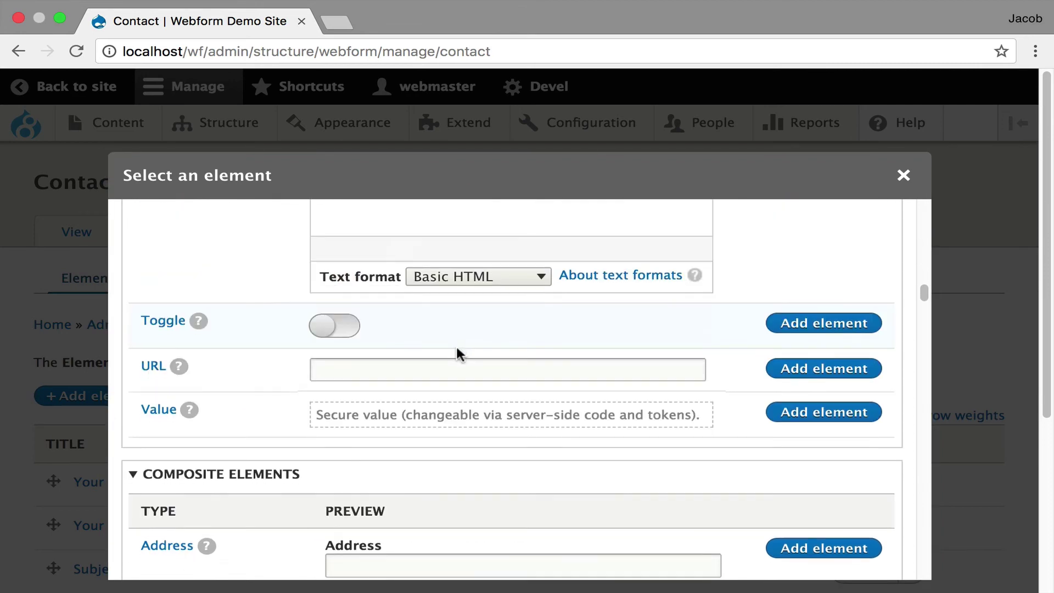
scroll(456, 353, "down", 6)
scroll(455, 344, "down", 8)
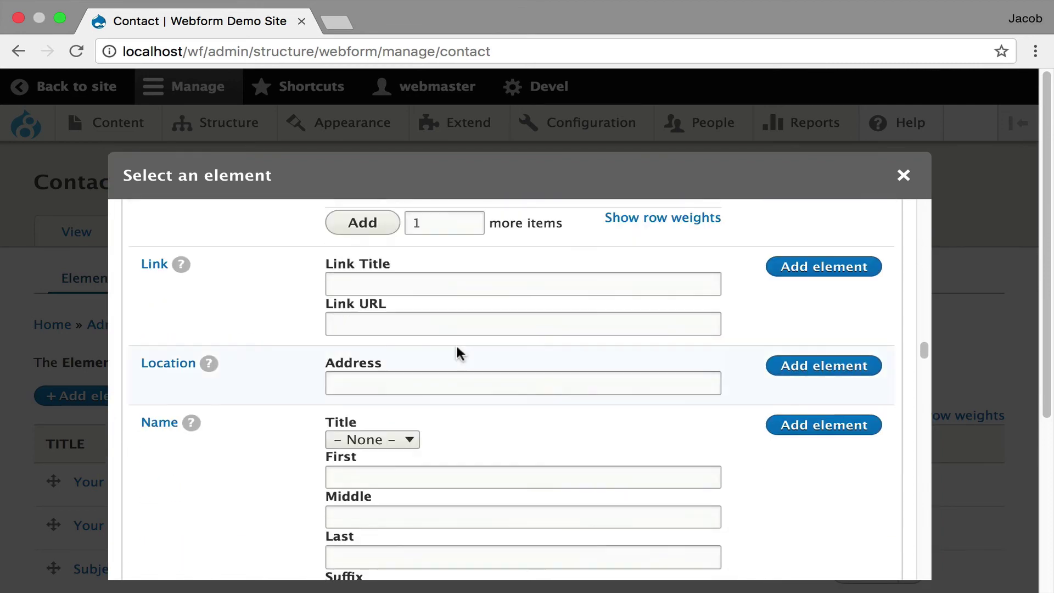
scroll(455, 341, "down", 10)
scroll(454, 351, "up", 20)
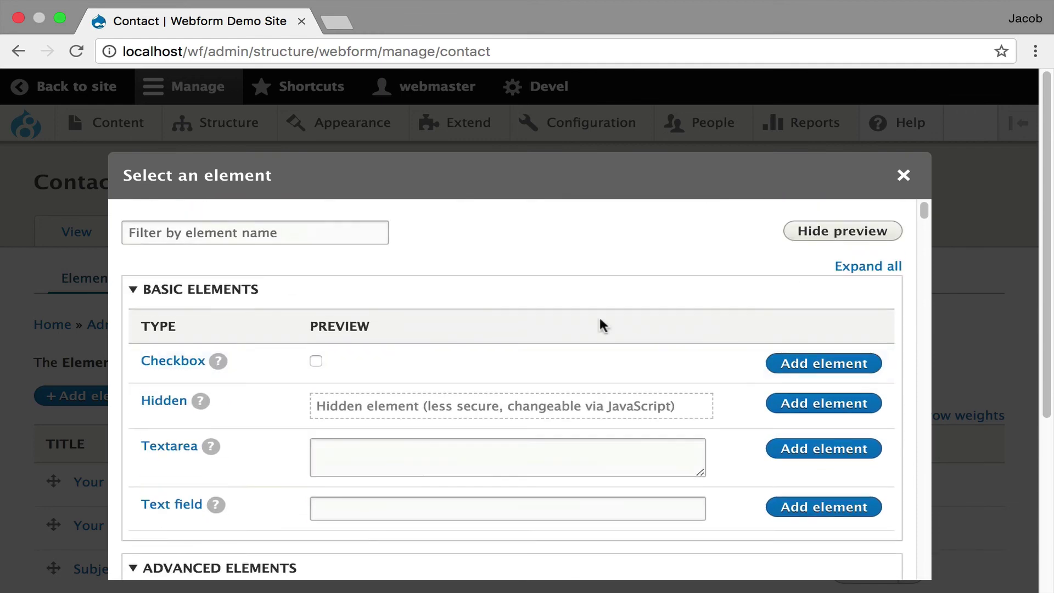
left_click(827, 230)
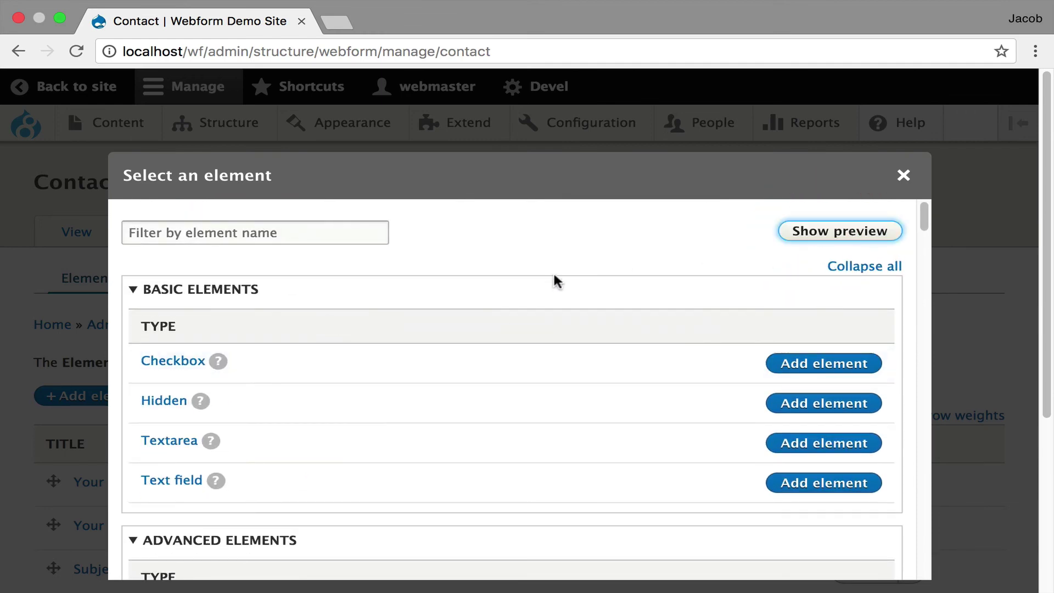
Close the element picker and open the 'Example: Style Guide' webform from the Webforms list.
left_click(903, 175)
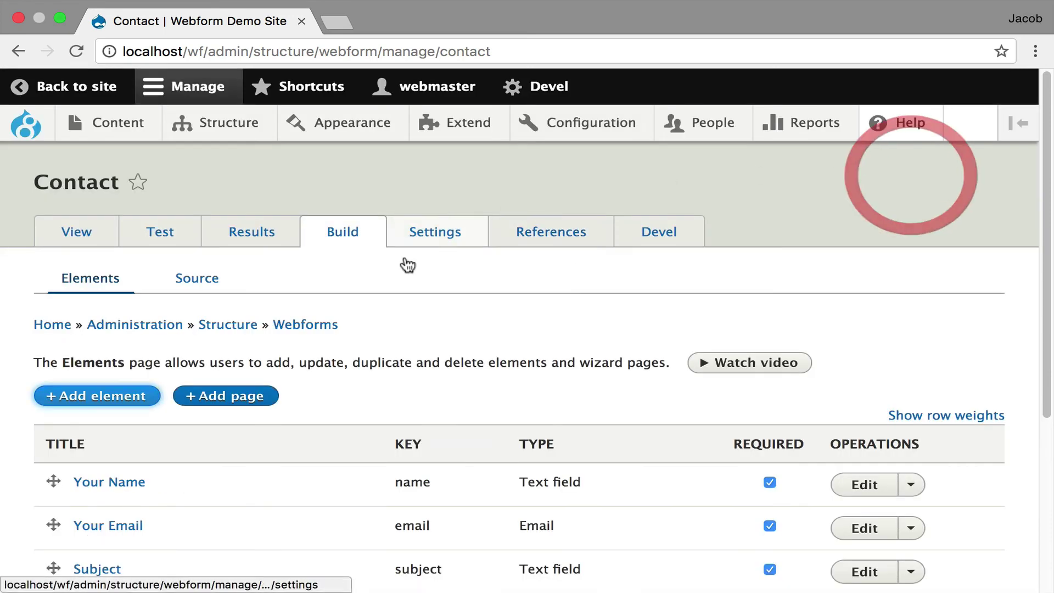
left_click(301, 329)
scroll(302, 334, "down", 3)
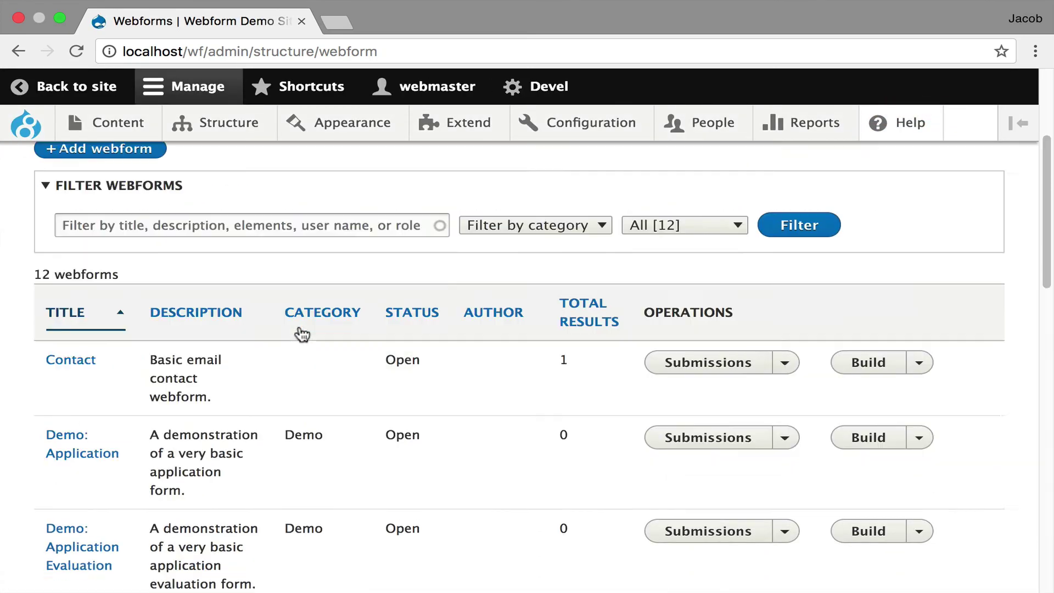
scroll(301, 334, "down", 10)
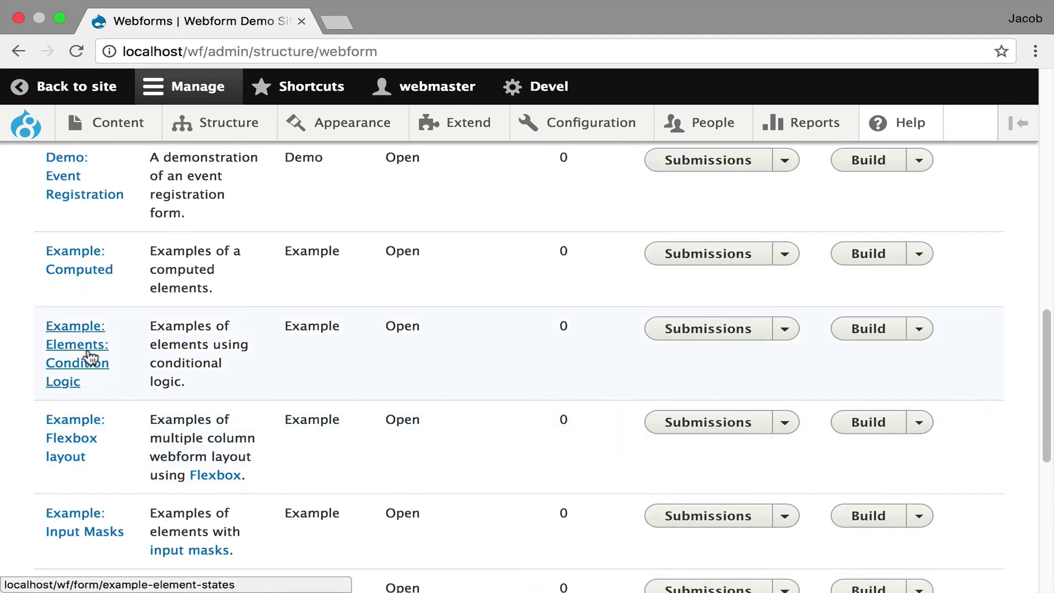
scroll(89, 335, "down", 2)
scroll(102, 431, "down", 3)
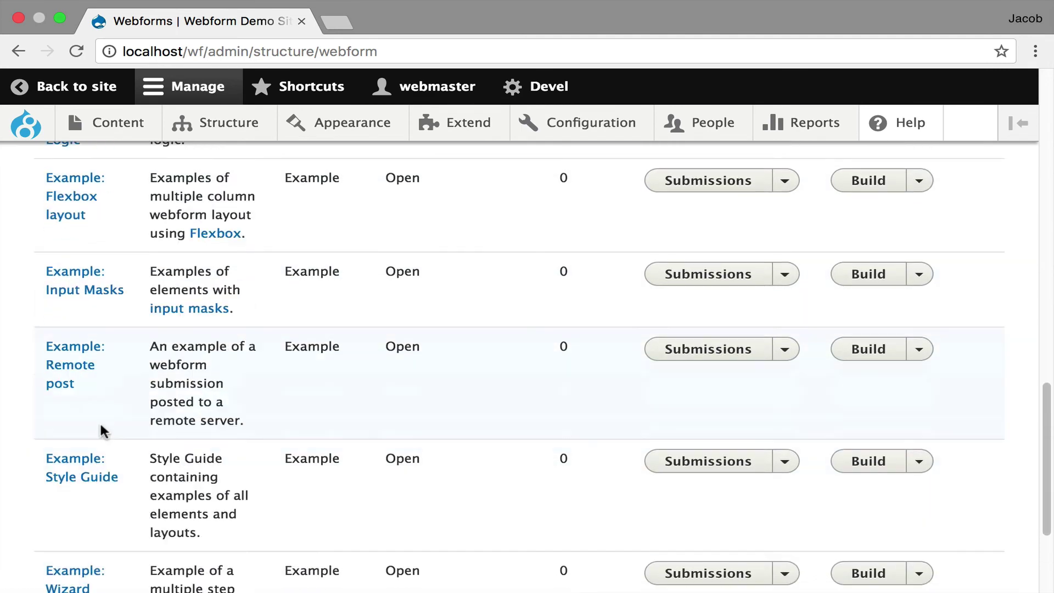
left_click(83, 459)
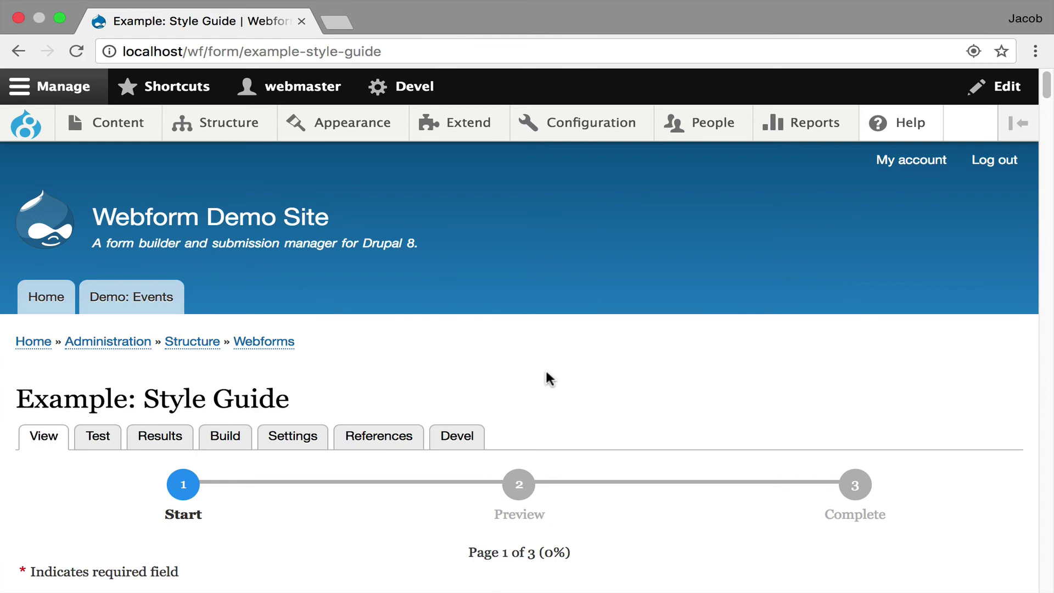
Browse down the Style Guide samples and choose Three in the Buttons sample.
scroll(549, 379, "down", 3)
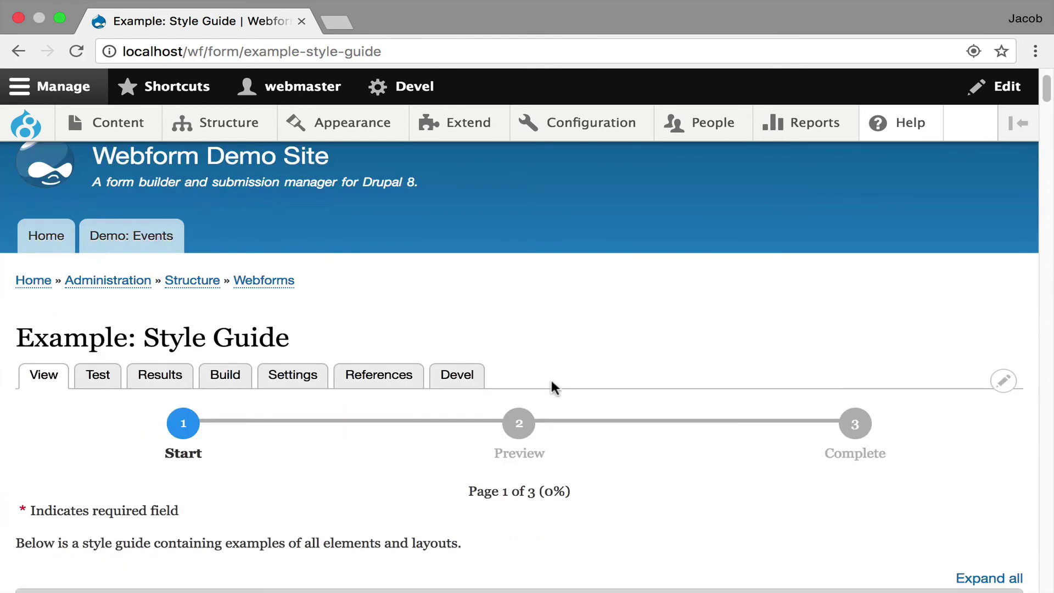
scroll(454, 390, "down", 10)
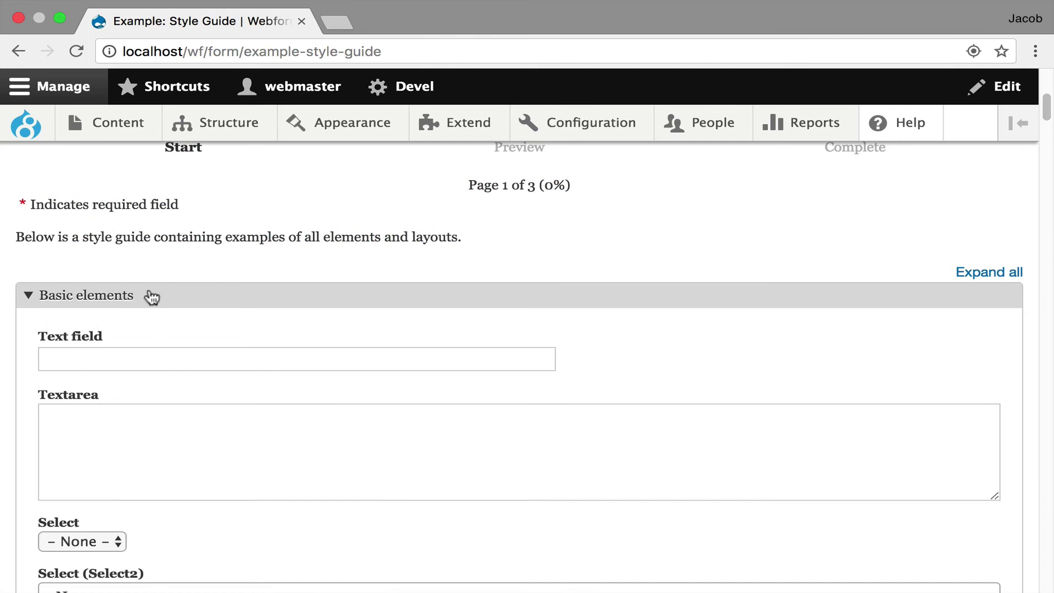
scroll(275, 321, "down", 10)
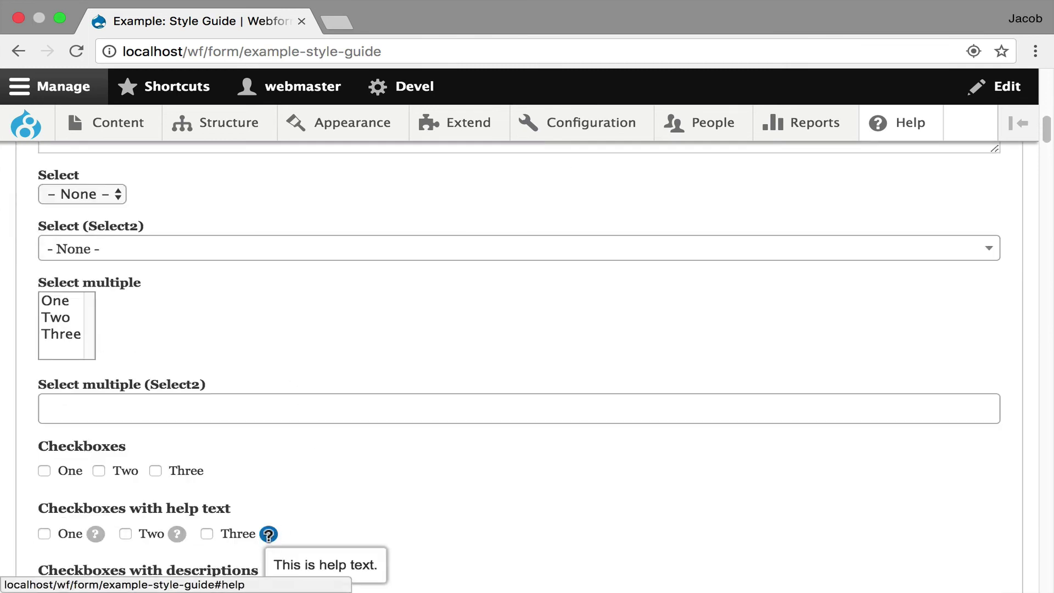
scroll(373, 351, "down", 4)
scroll(380, 344, "down", 11)
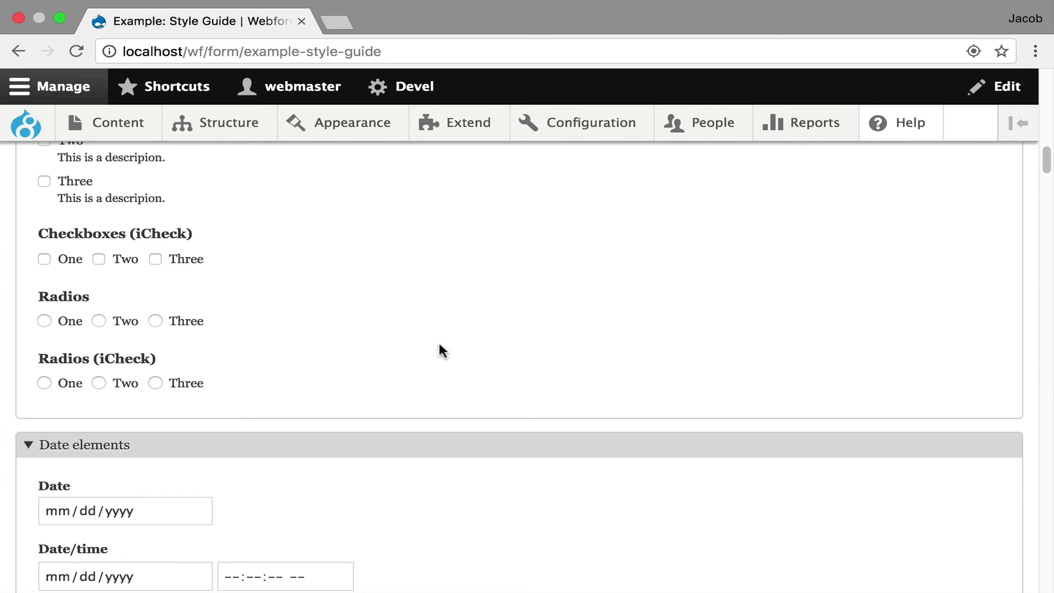
scroll(437, 345, "down", 15)
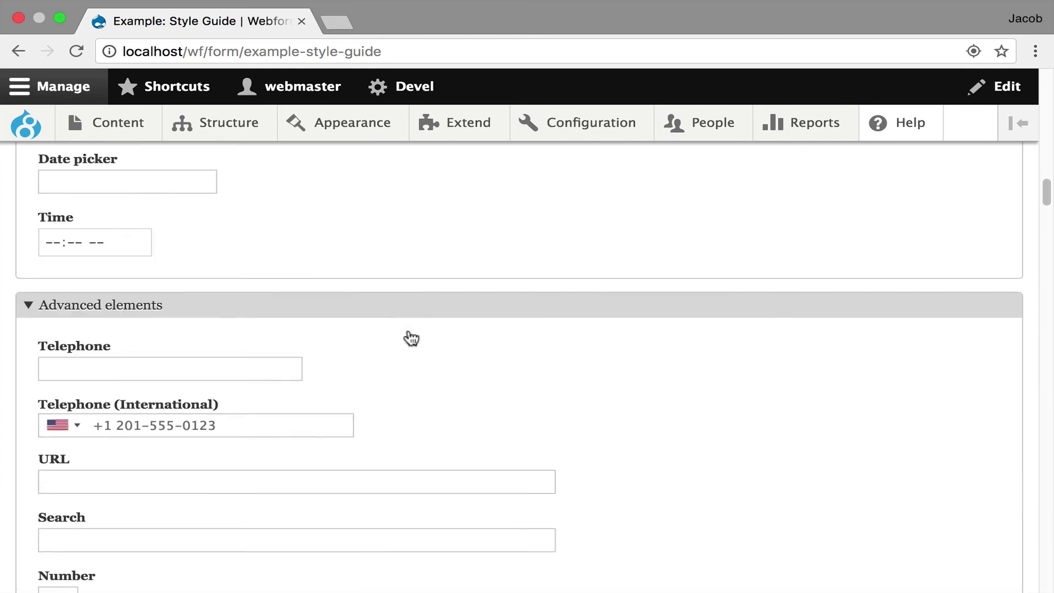
scroll(411, 338, "down", 14)
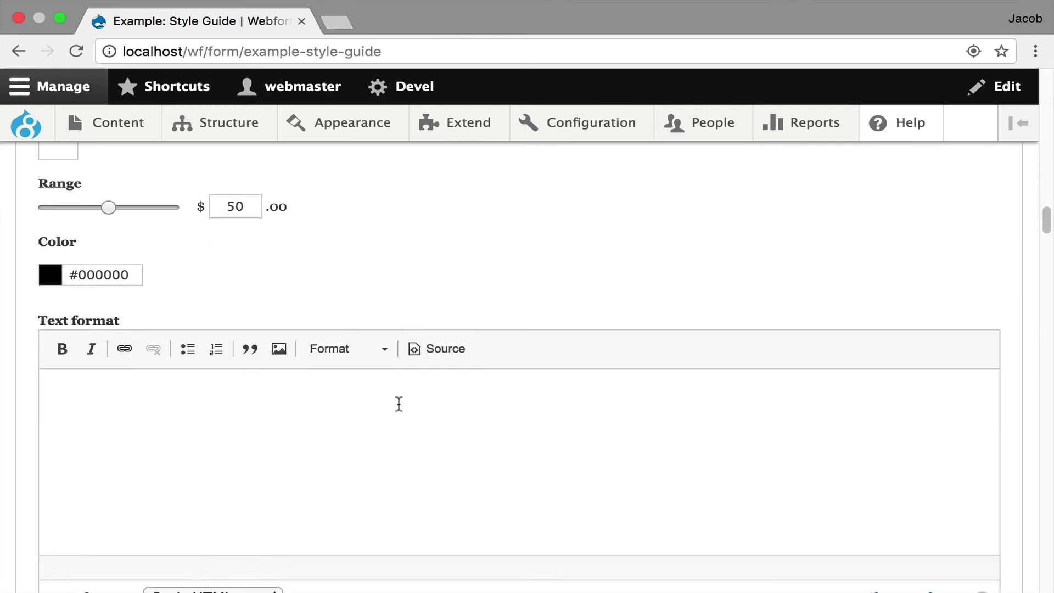
scroll(399, 404, "down", 20)
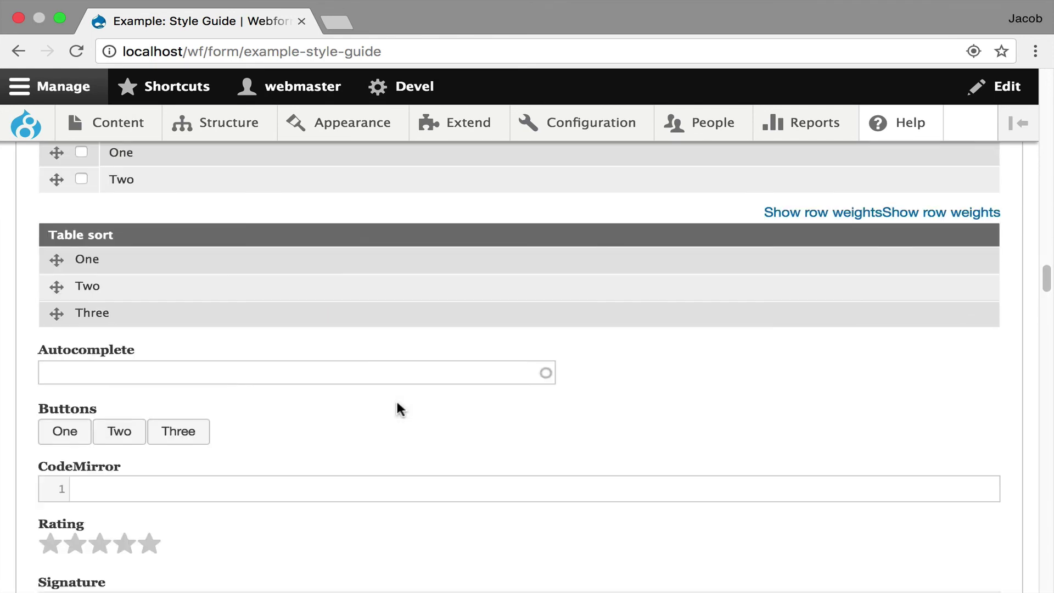
scroll(399, 409, "up", 9)
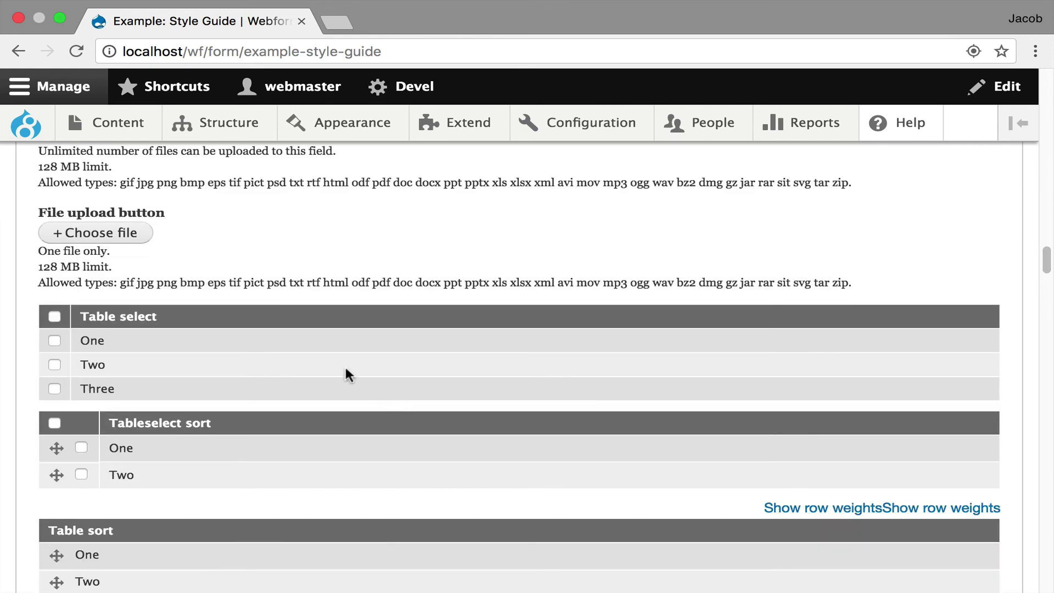
scroll(362, 363, "down", 9)
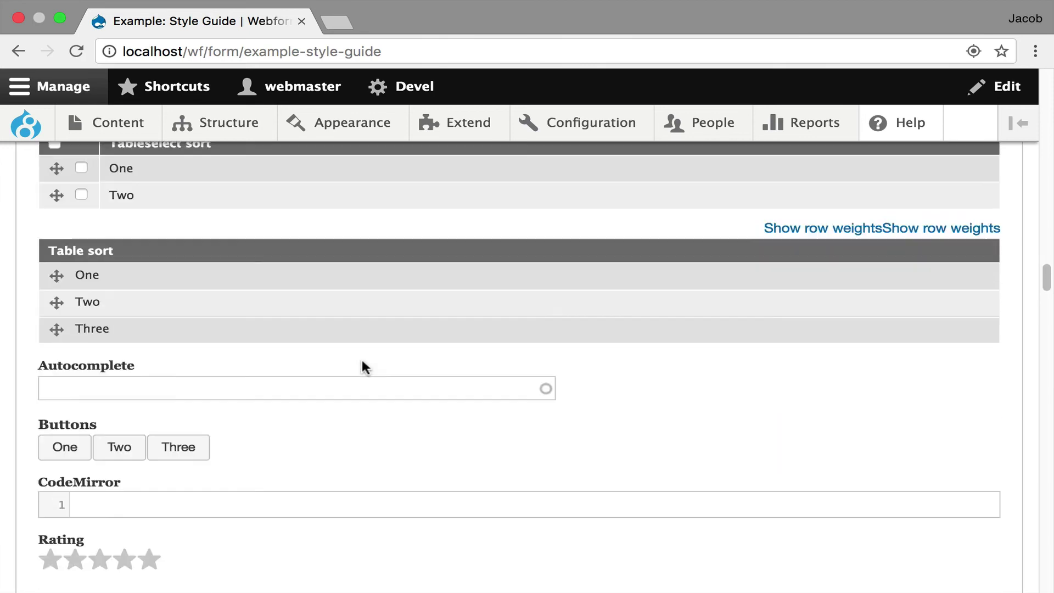
left_click(184, 444)
Give the Rating sample five stars, sign the Signature pad, and view then close the terms of service.
scroll(315, 430, "down", 5)
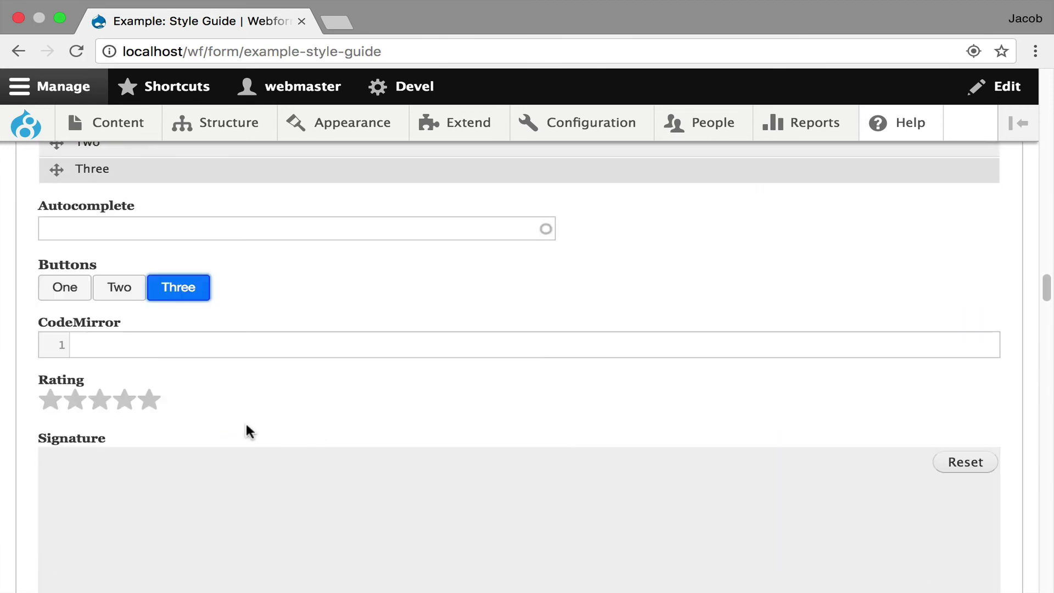
left_click(157, 403)
left_click_drag(225, 495, 717, 512)
scroll(551, 370, "down", 13)
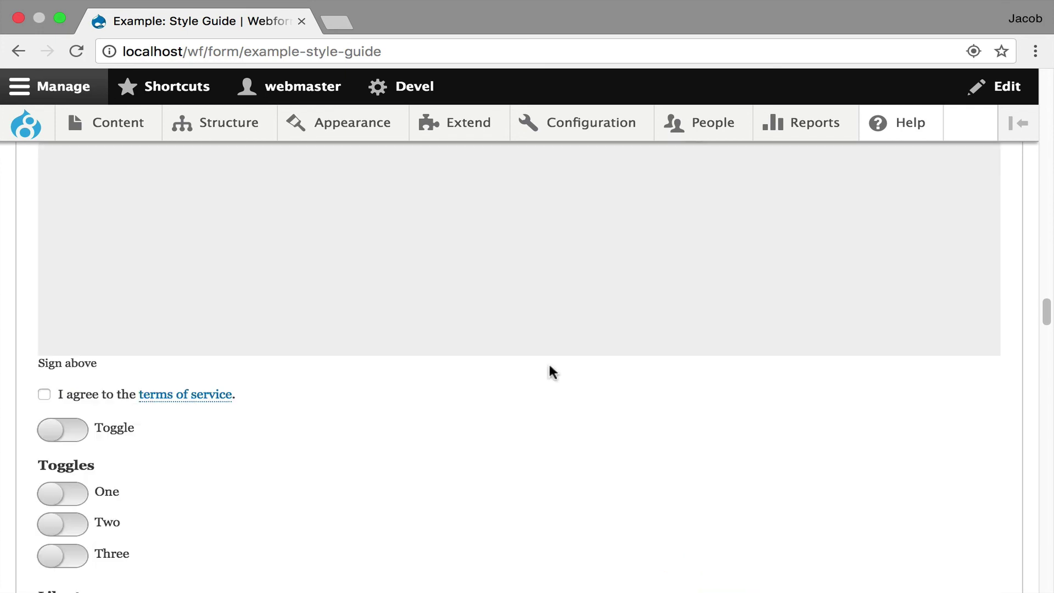
left_click(161, 395)
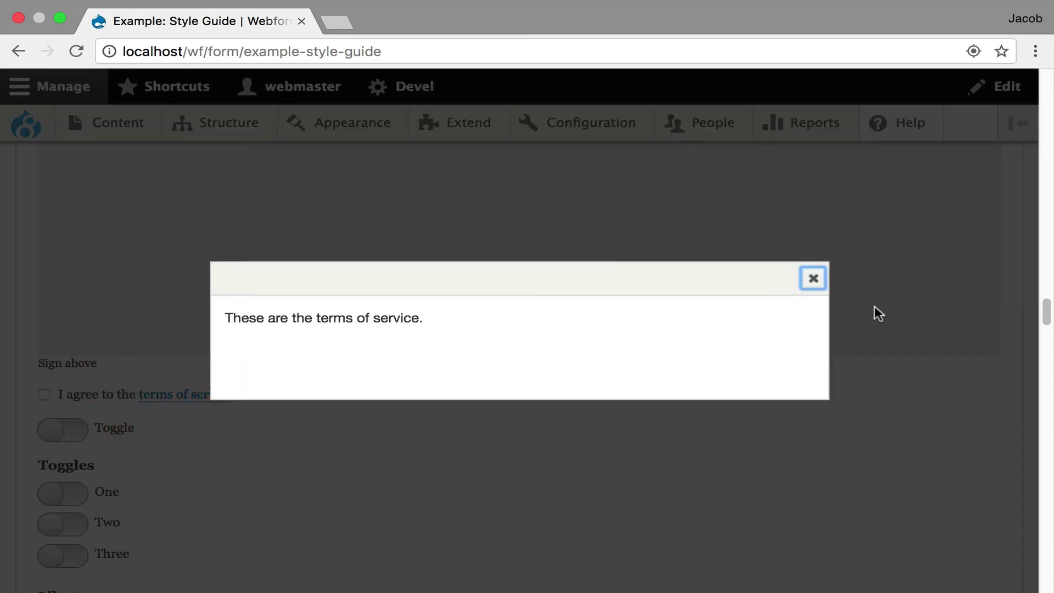
left_click(811, 273)
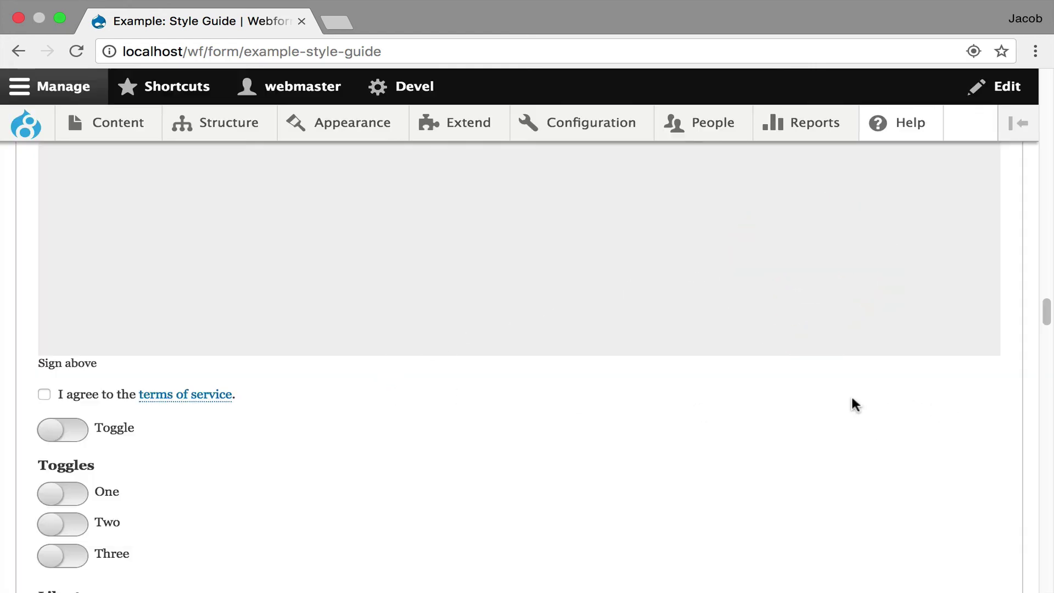
scroll(812, 398, "down", 5)
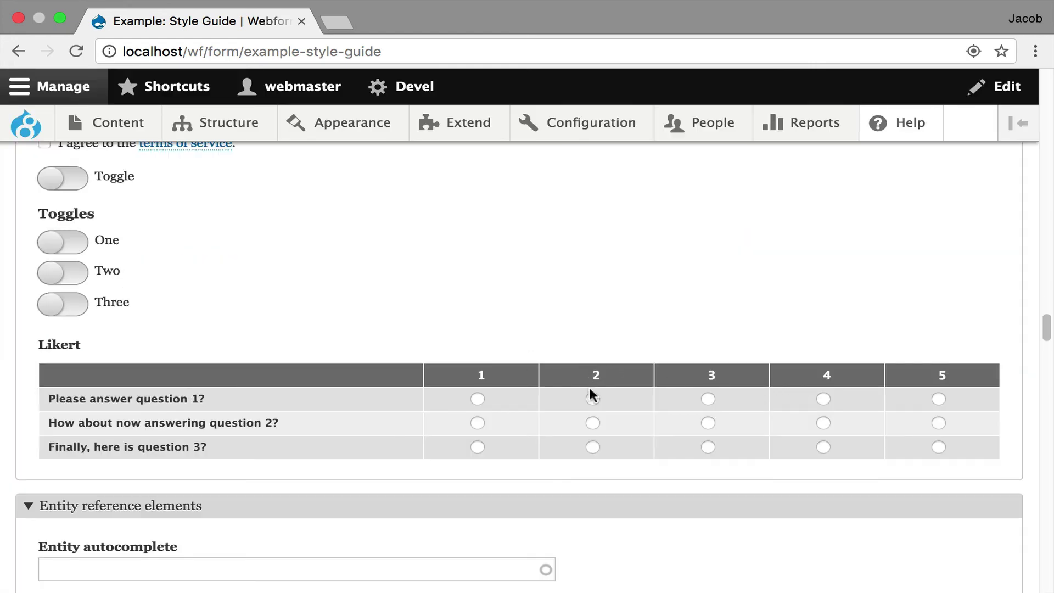
scroll(399, 301, "down", 4)
scroll(400, 301, "down", 15)
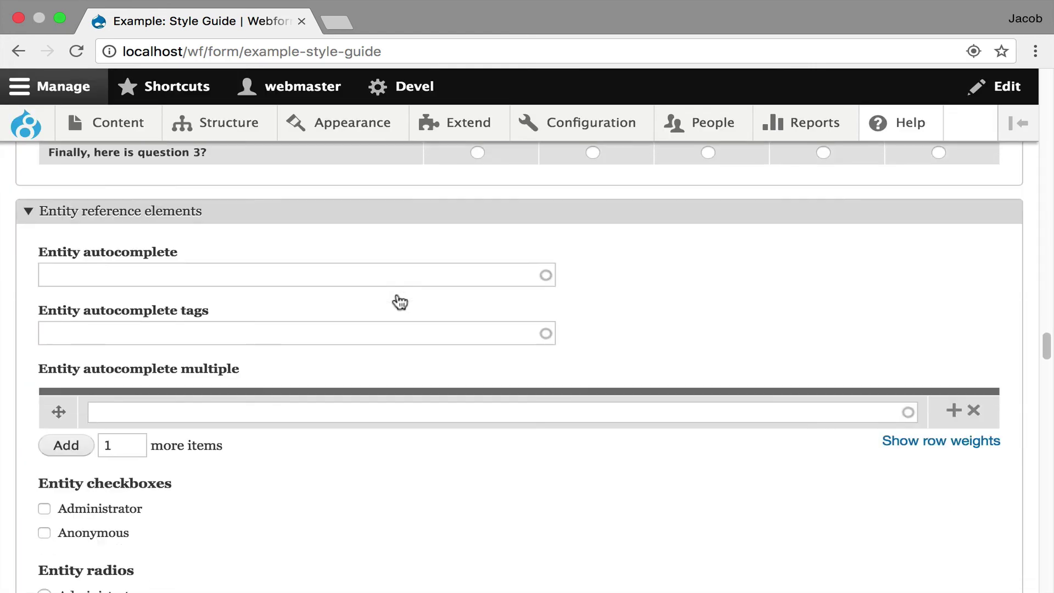
scroll(399, 301, "down", 15)
scroll(390, 352, "down", 15)
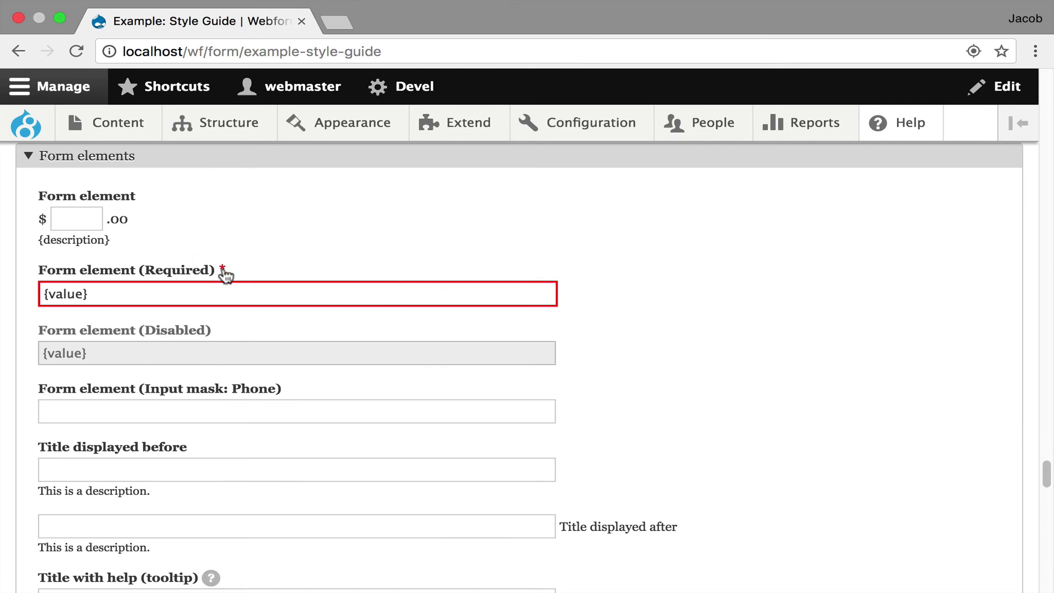
scroll(251, 291, "down", 1)
scroll(251, 290, "down", 5)
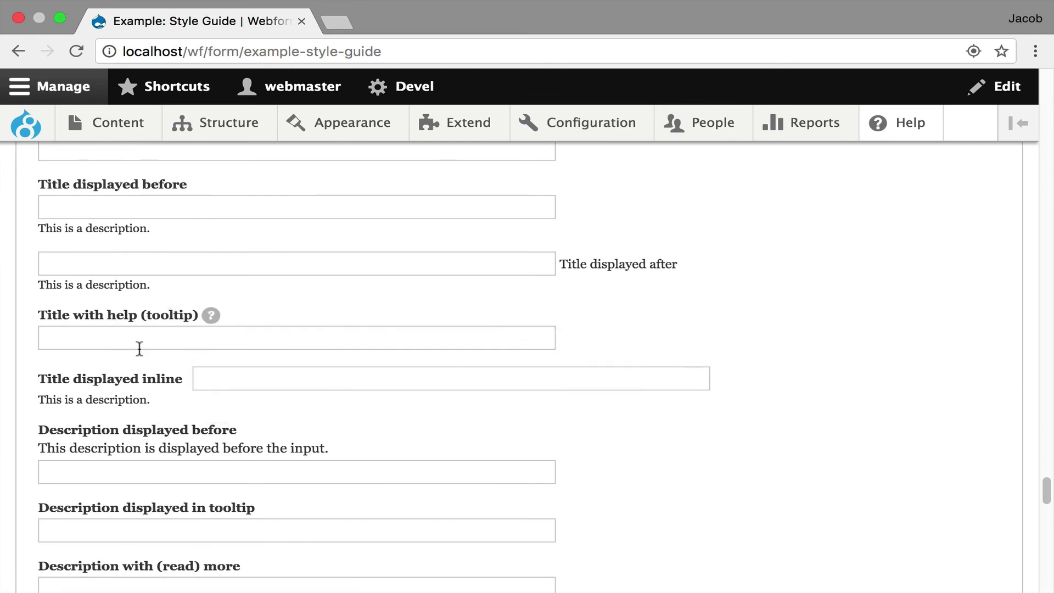
left_click(151, 334)
left_click(251, 376)
scroll(255, 382, "down", 1)
left_click(300, 495)
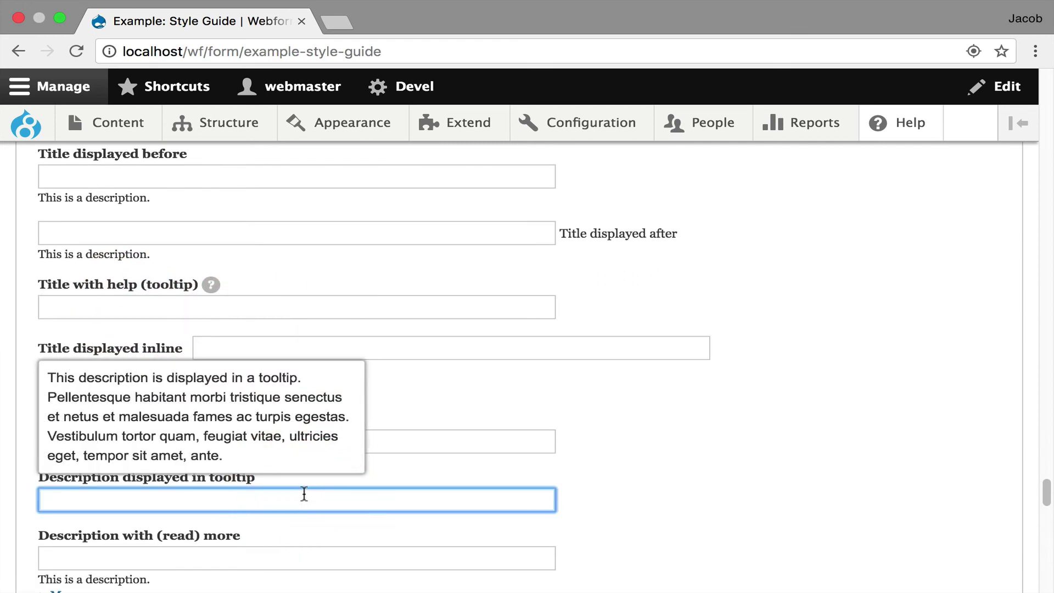
scroll(518, 395, "down", 8)
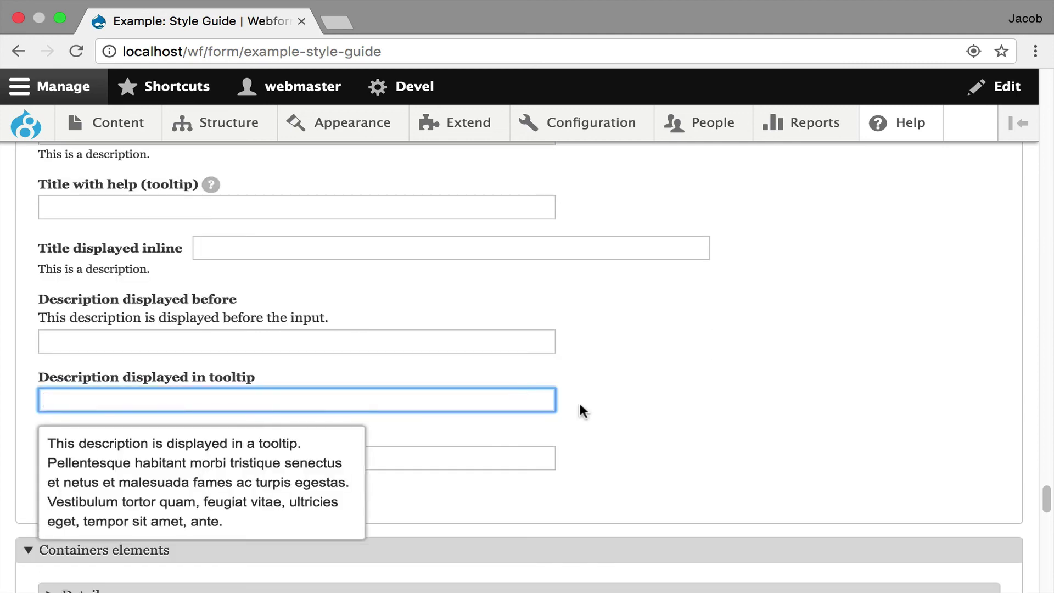
scroll(618, 403, "down", 6)
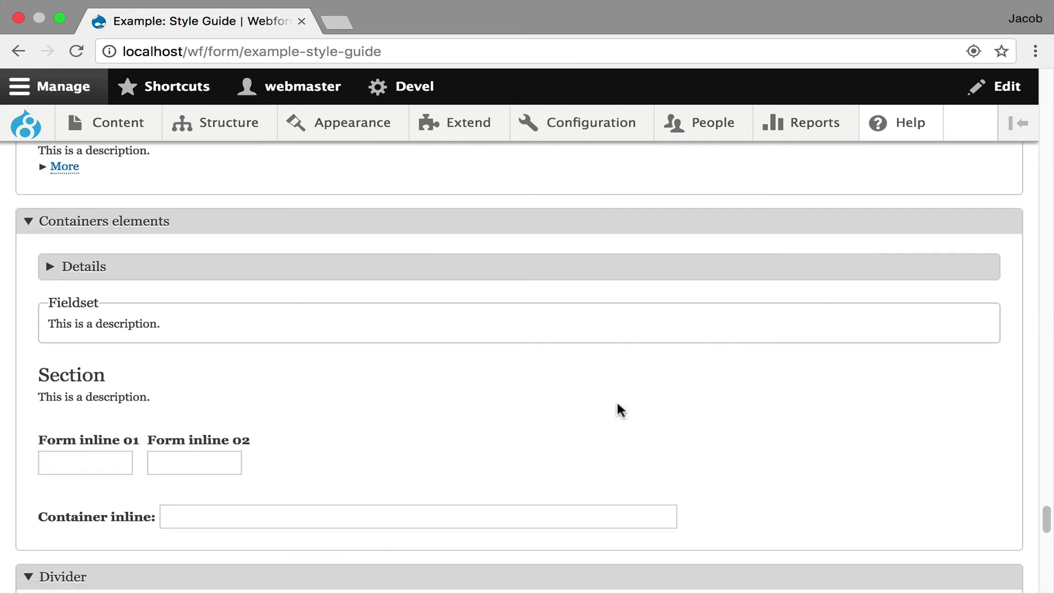
scroll(617, 405, "down", 10)
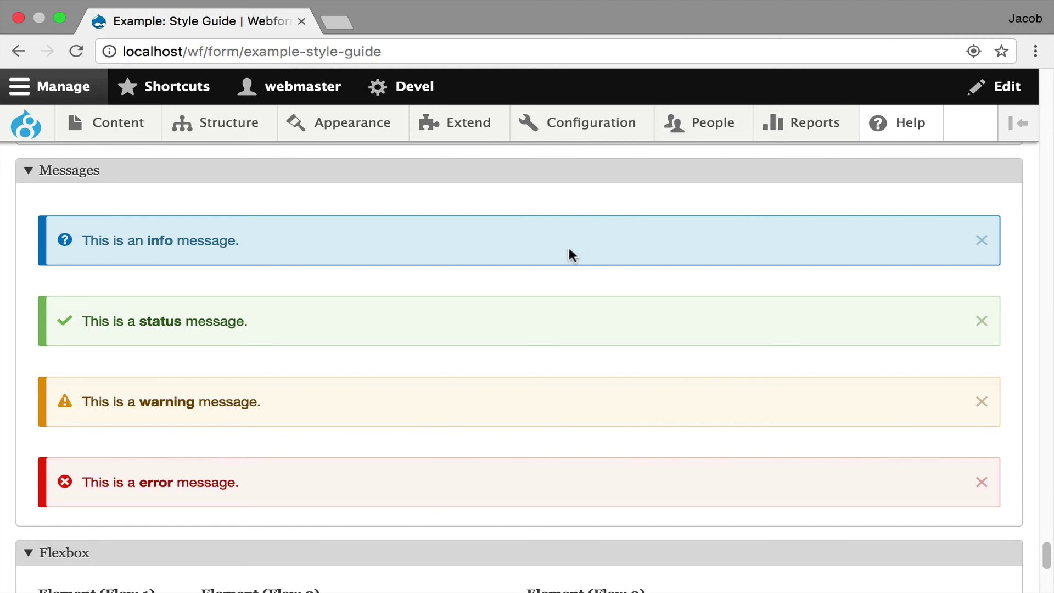
scroll(417, 276, "down", 10)
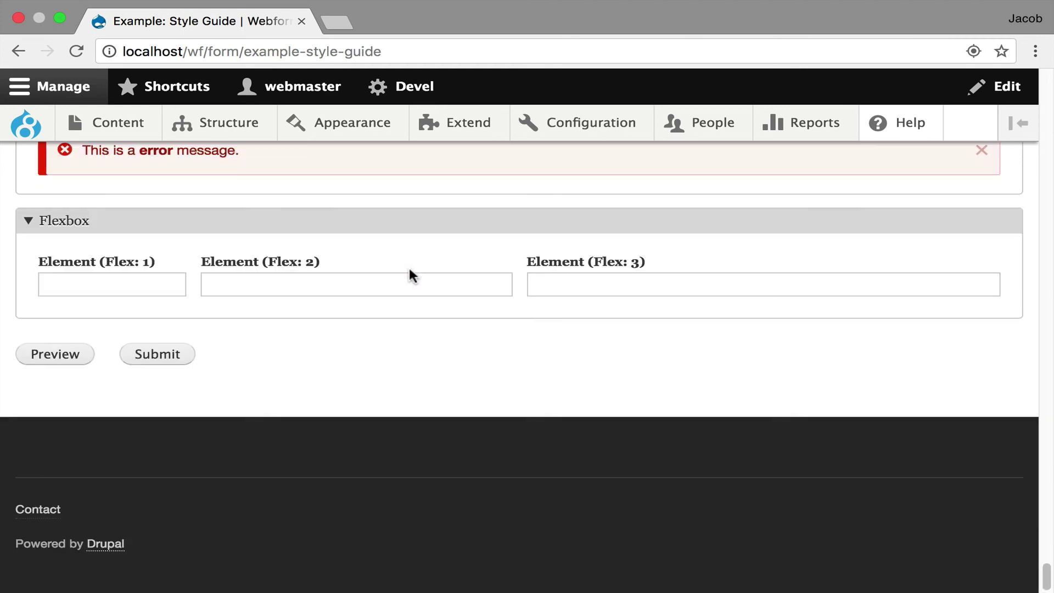
scroll(390, 314, "up", 20)
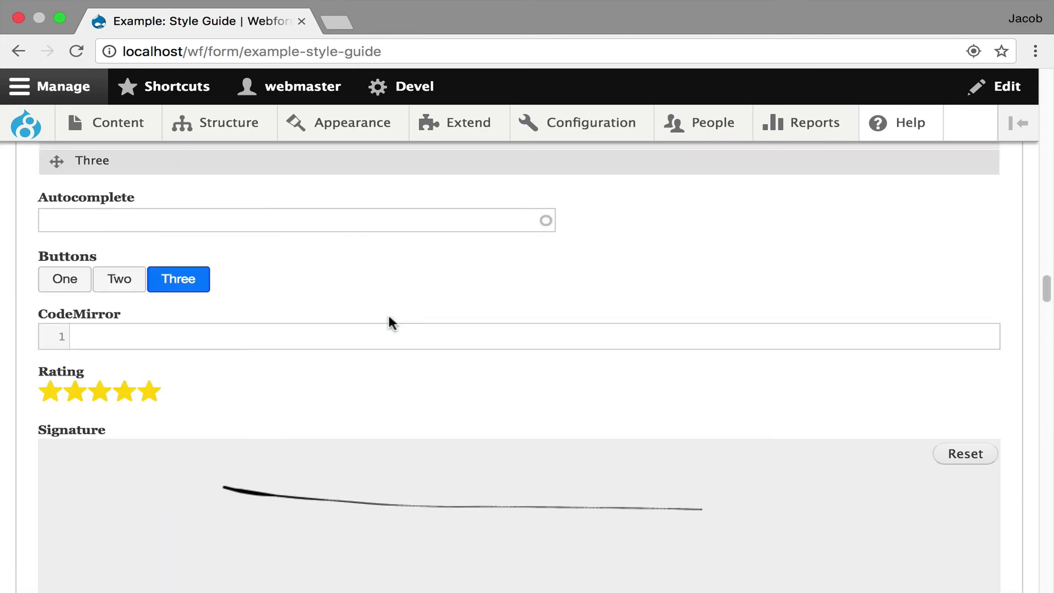